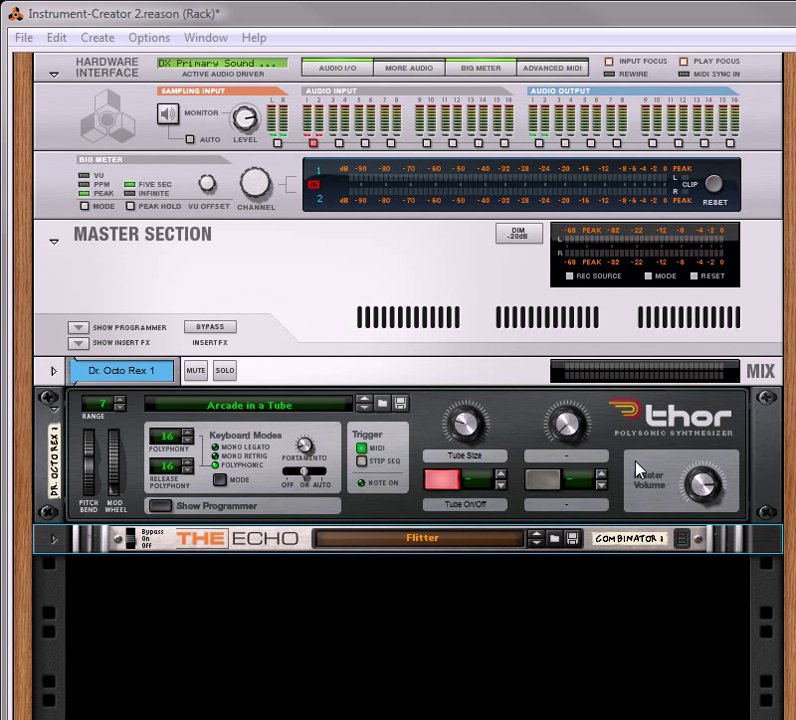
click(478, 545)
click(597, 184)
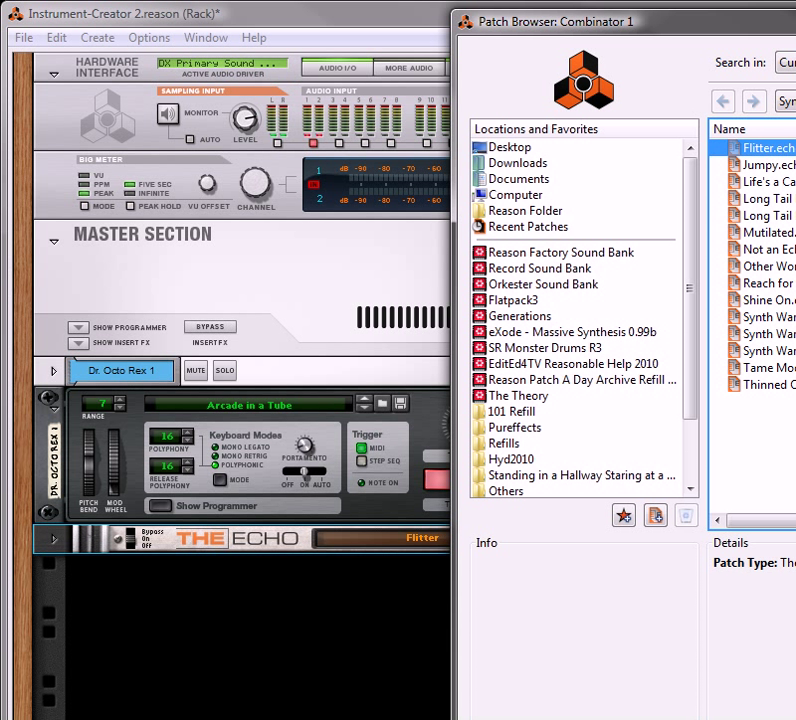
click(786, 102)
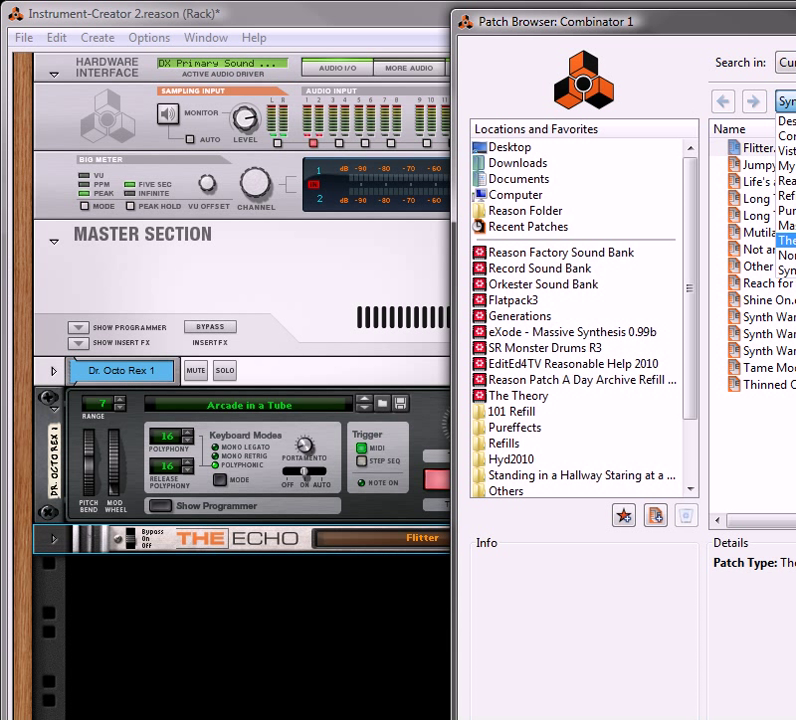
click(786, 255)
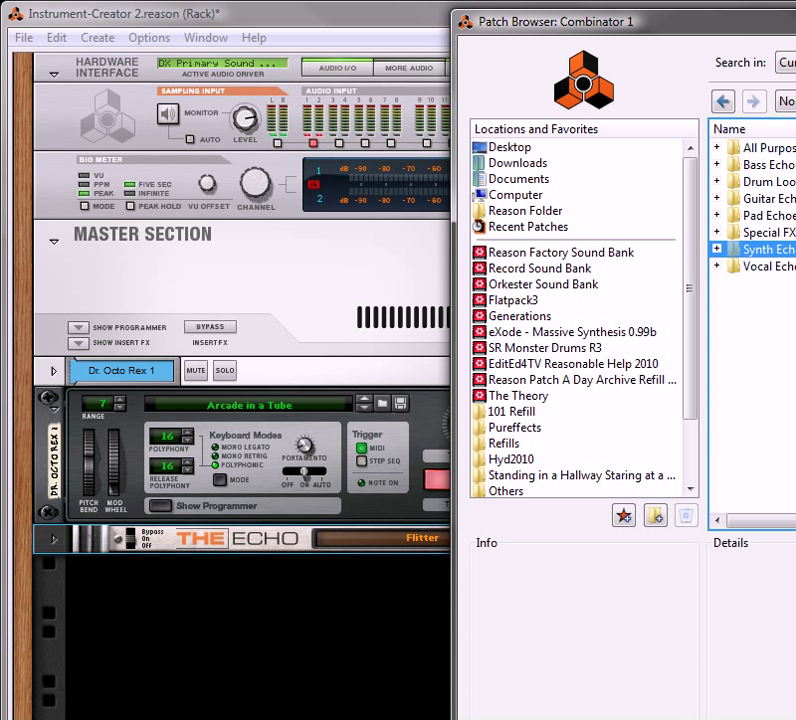
double_click(765, 250)
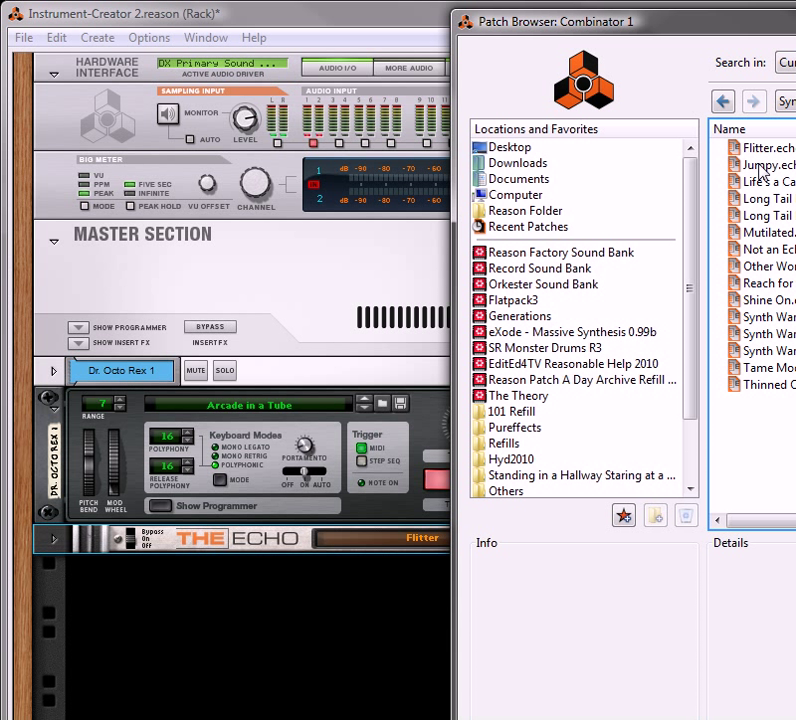
key(Return)
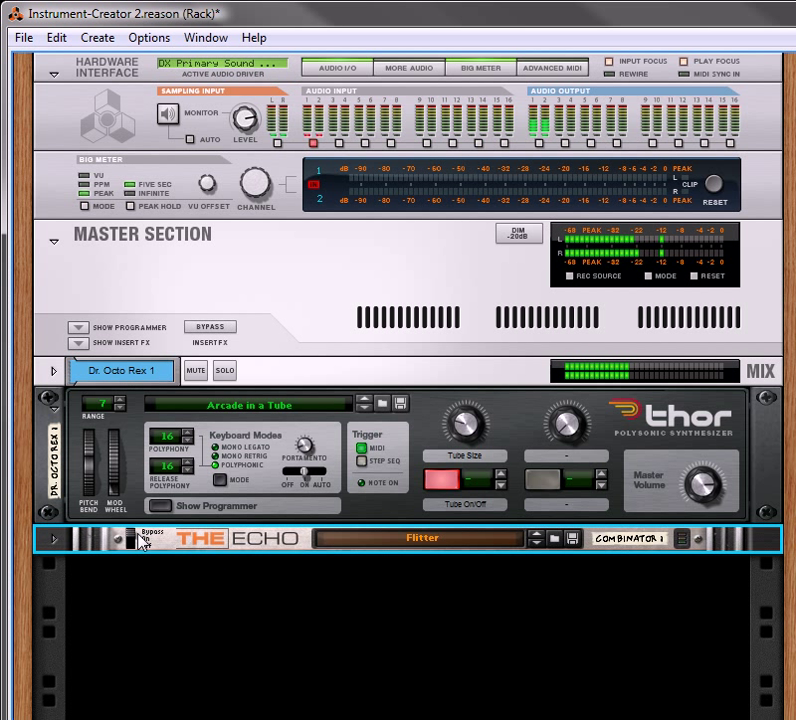
Step: Turn The Echo on and step its patches through Jumpy and Life's a Carnival to Long Tail Feedback B
click(142, 542)
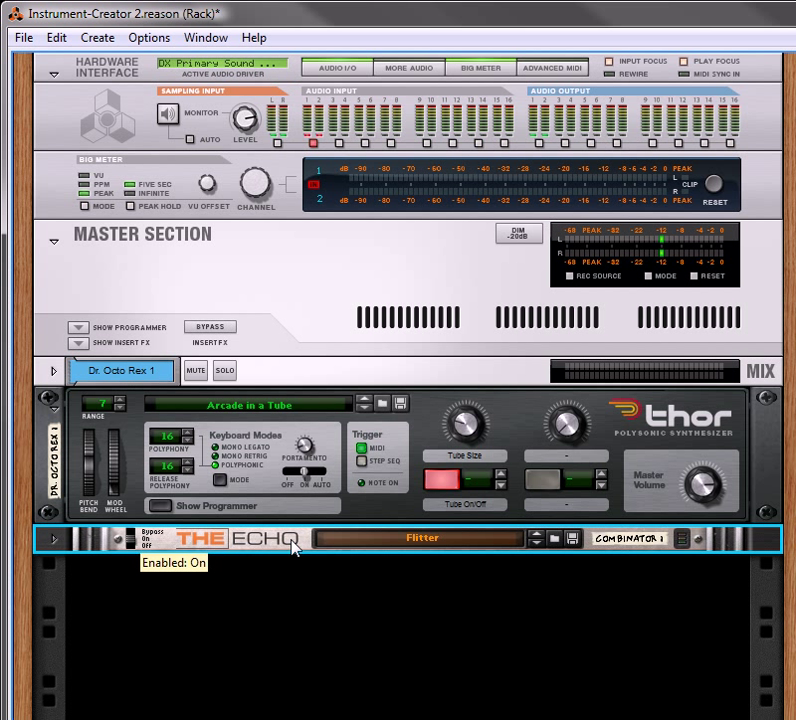
click(536, 547)
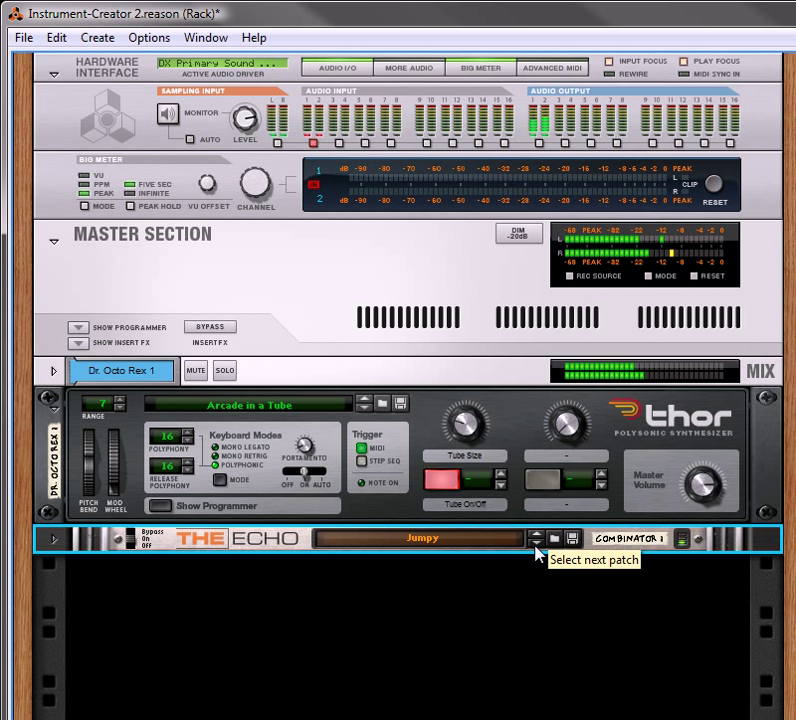
click(536, 547)
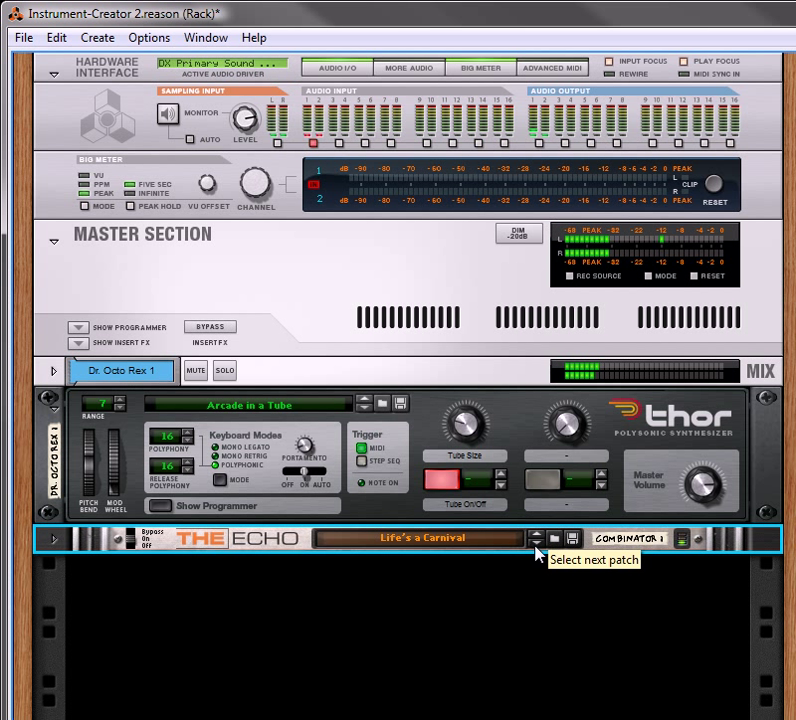
click(535, 548)
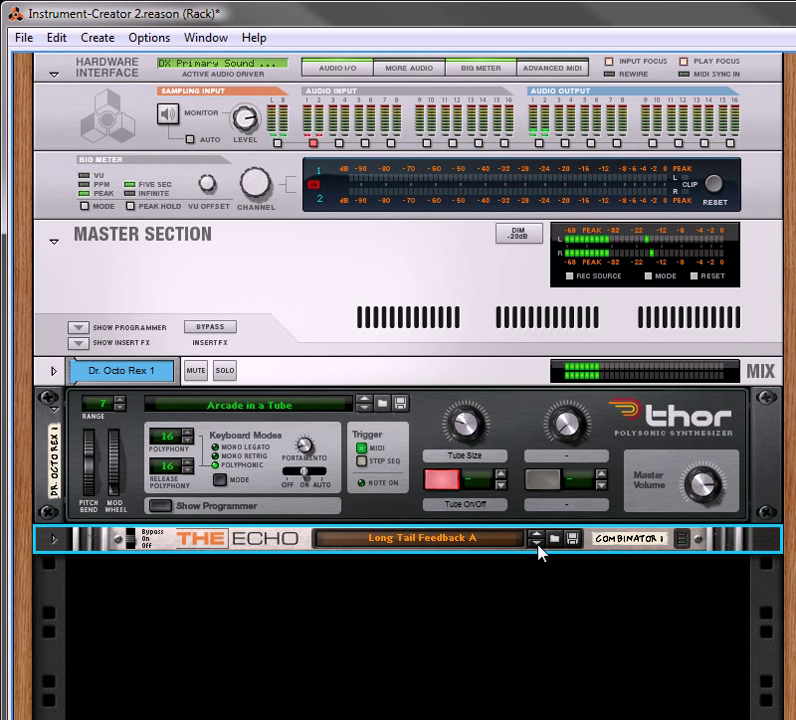
click(537, 547)
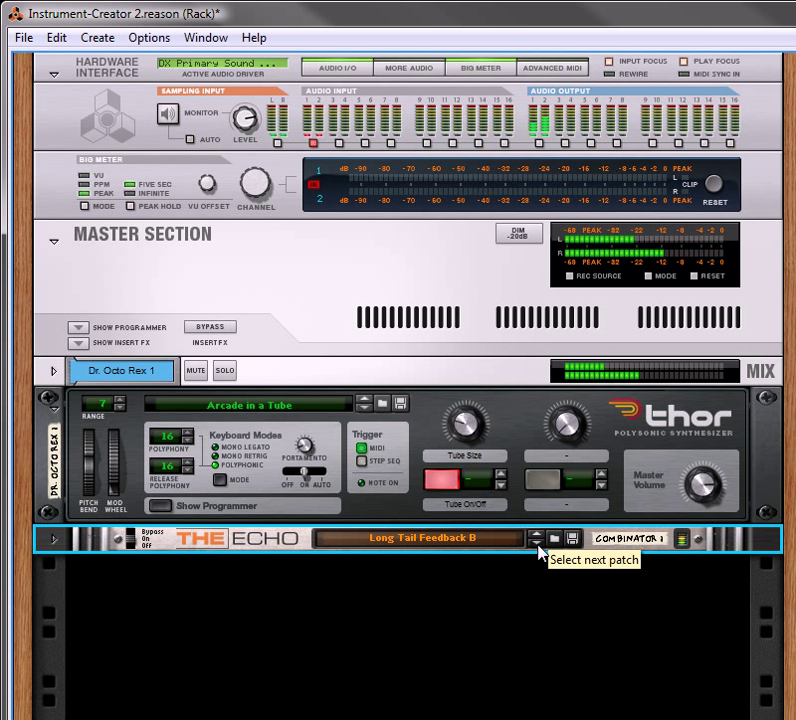
Step: Keep stepping The Echo past Mutilated, Other Worldly and Shine On to Synth Warmer 01
click(537, 544)
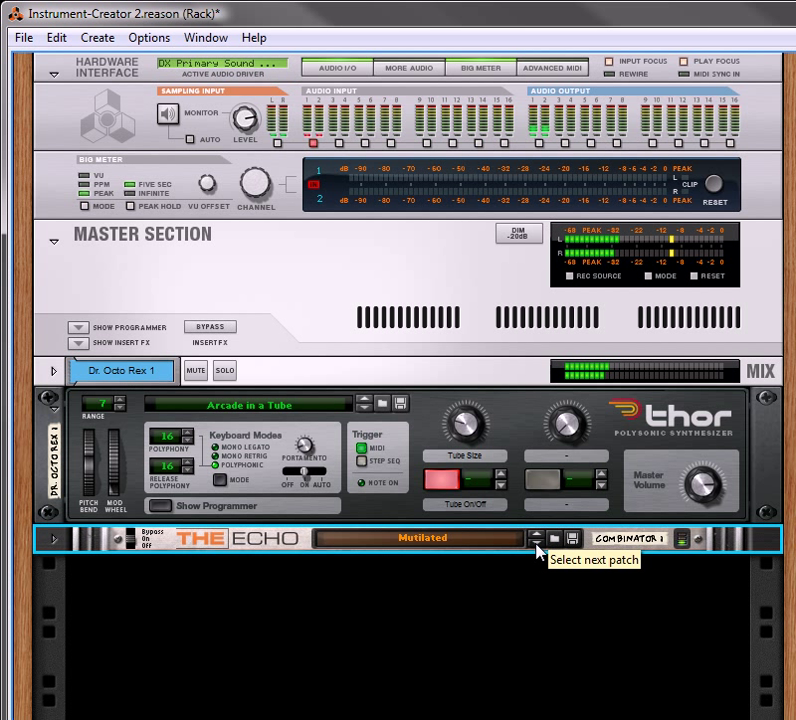
click(537, 544)
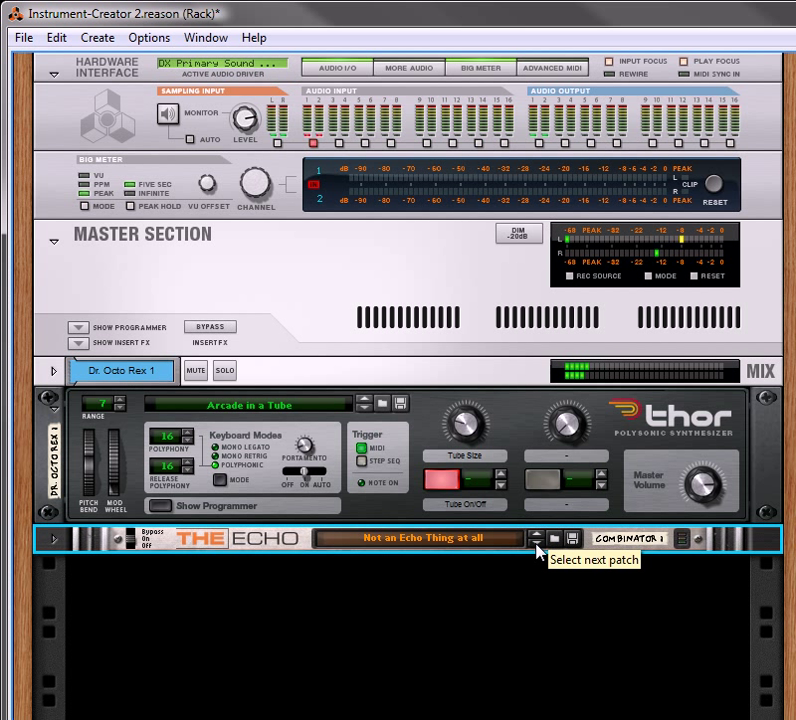
click(537, 544)
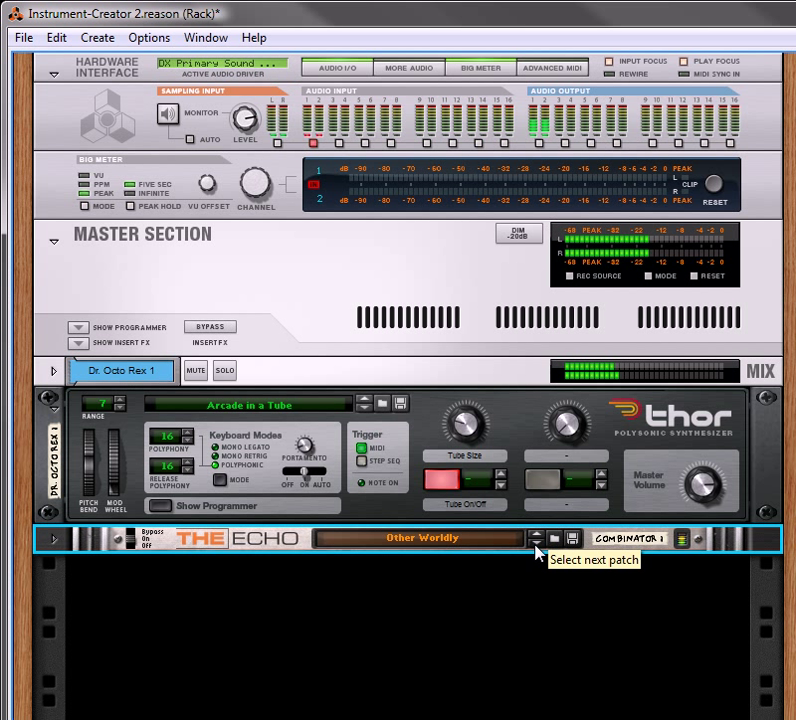
click(537, 544)
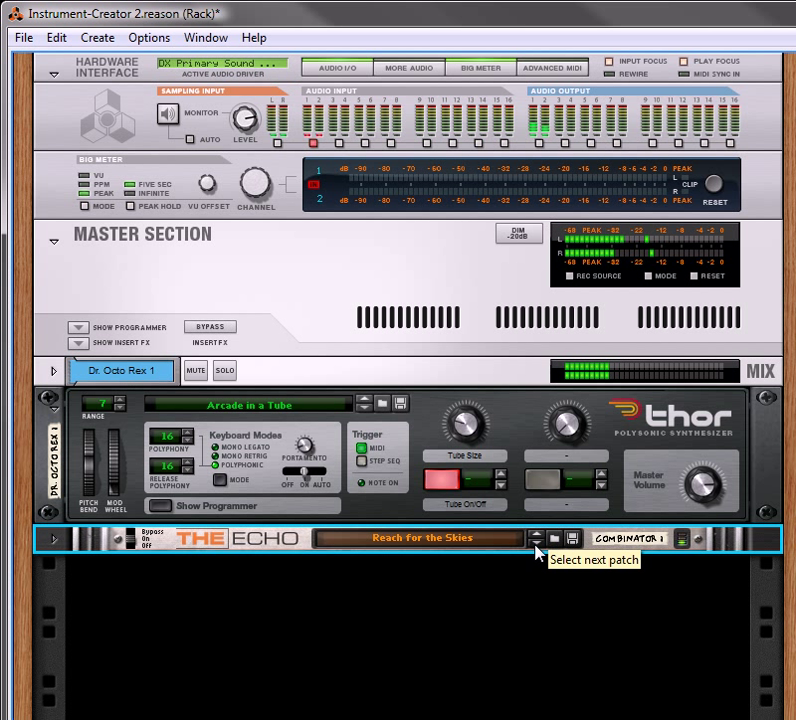
click(537, 544)
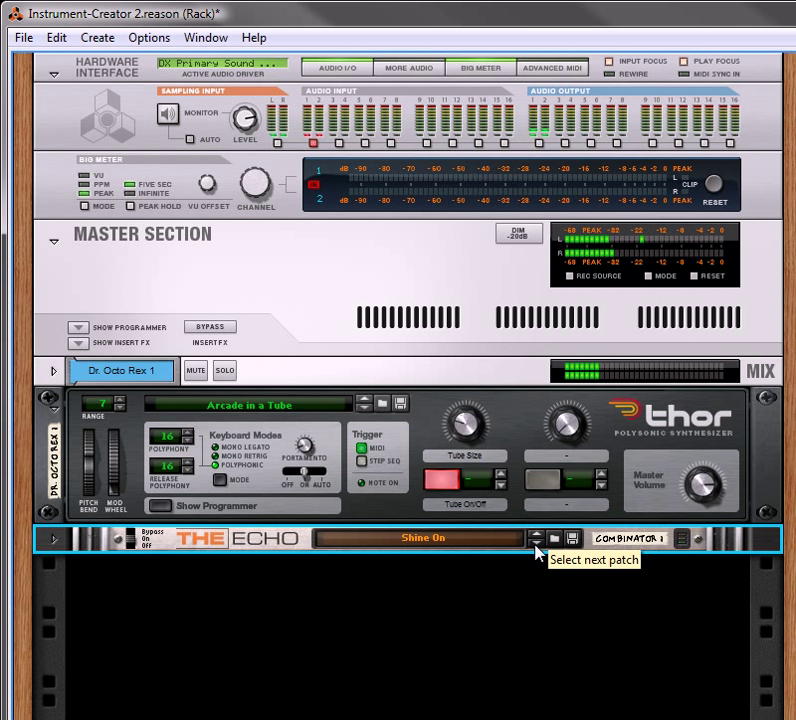
click(537, 544)
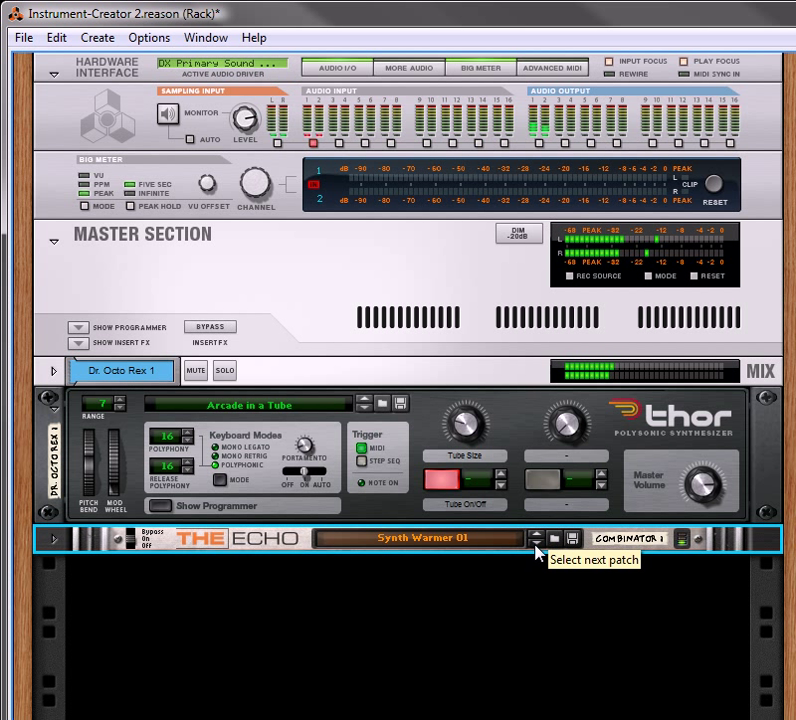
Step: Load the Bitter Dry Bass patch into The Echo from the Bass Echo folder
click(499, 548)
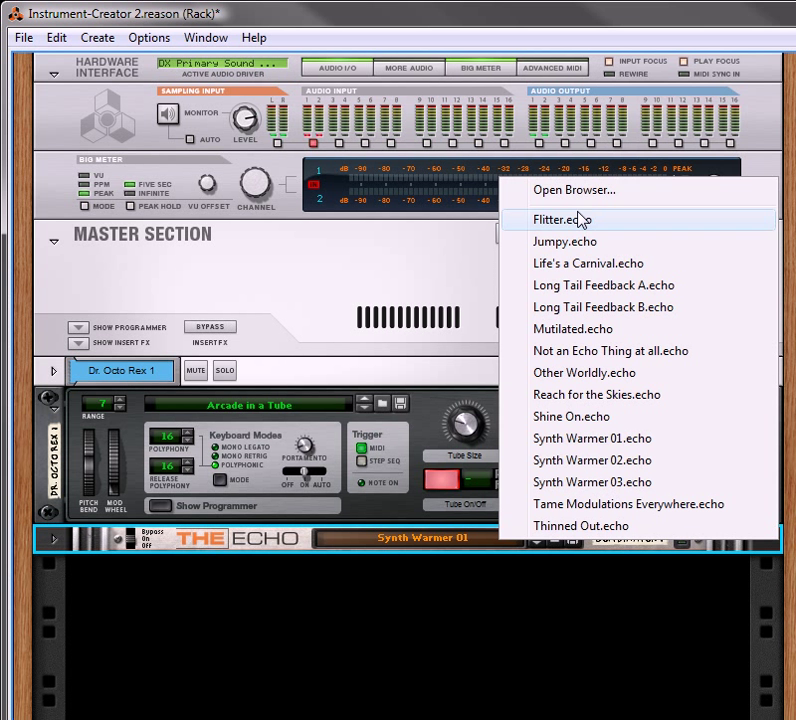
click(574, 189)
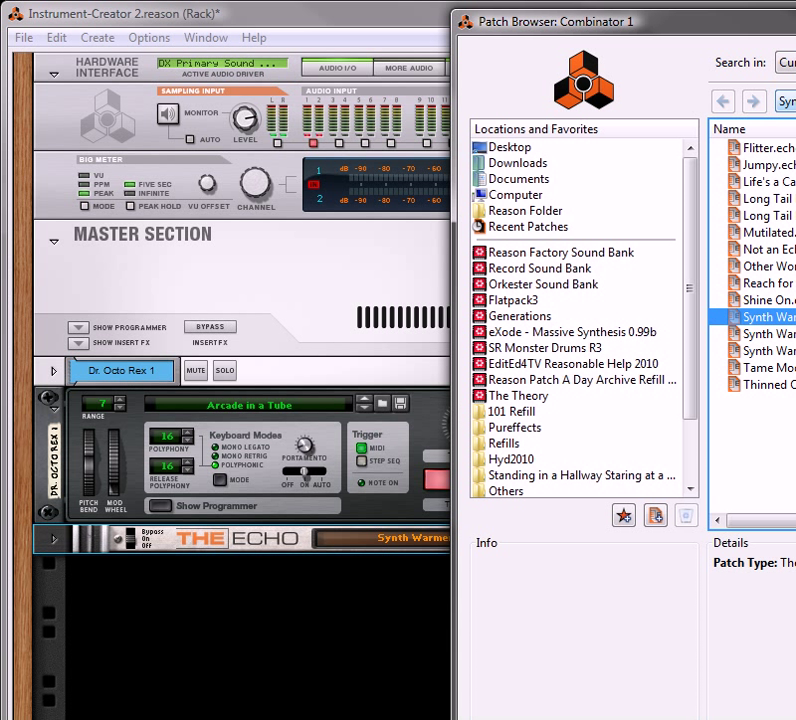
click(786, 101)
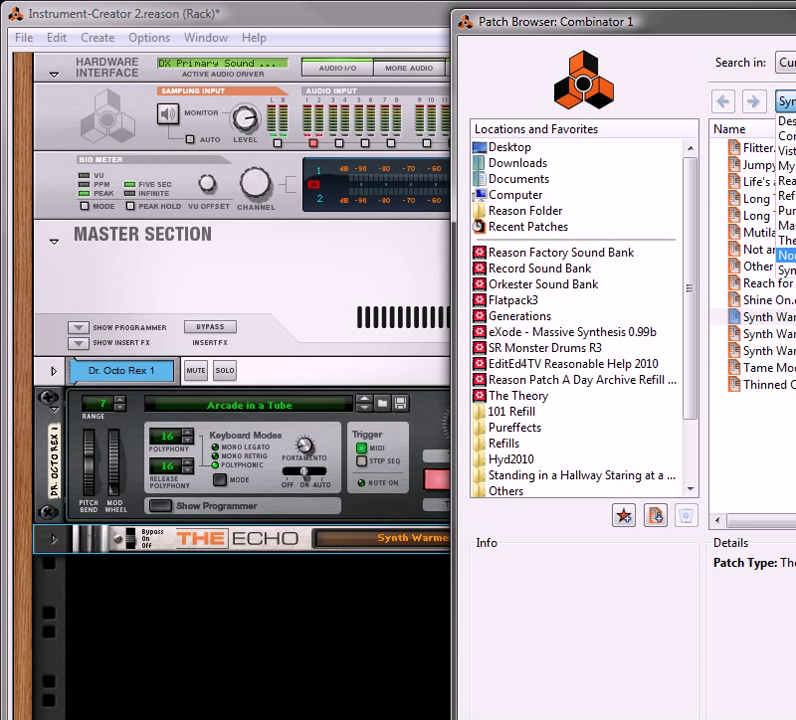
click(787, 255)
double_click(770, 163)
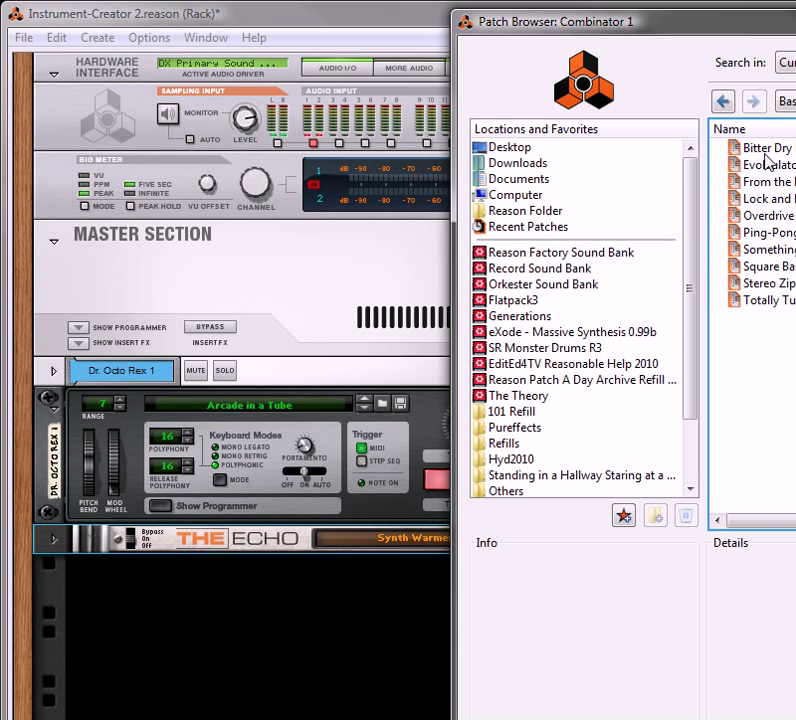
double_click(768, 152)
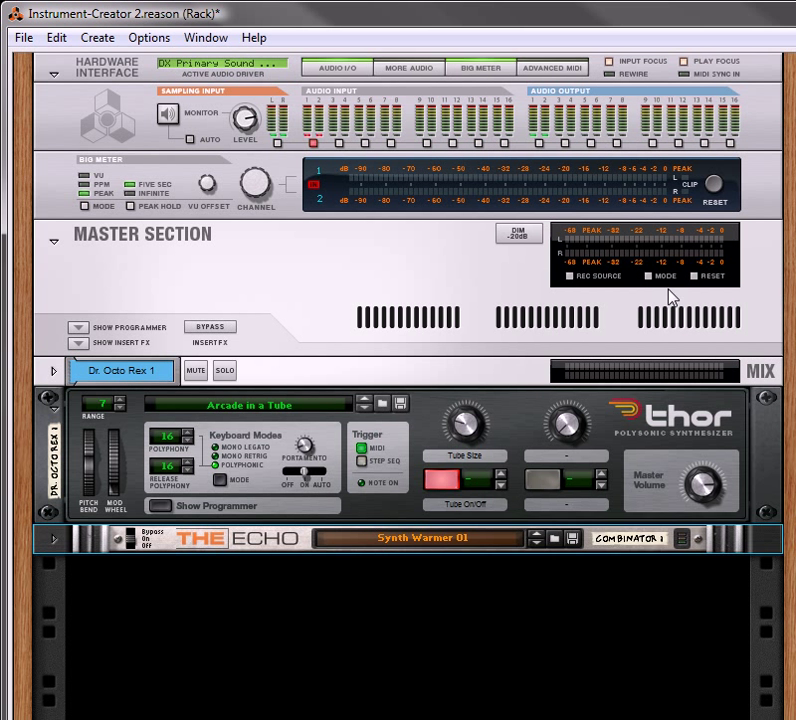
Step: In Thor's patch browser, navigate the Reason Factory Sound Bank to Thor Patches > Bass
click(330, 408)
click(437, 32)
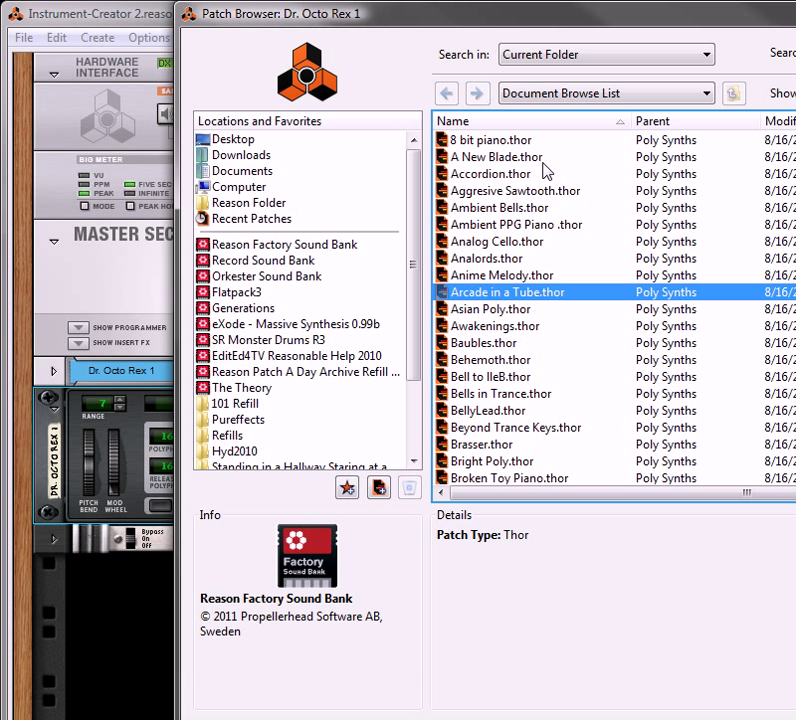
click(556, 98)
click(558, 111)
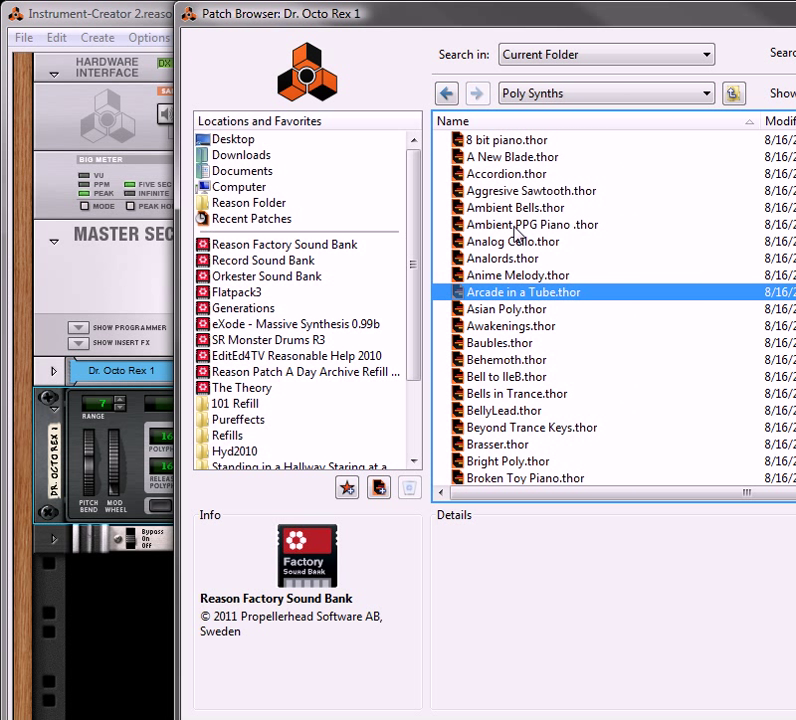
click(447, 93)
click(515, 93)
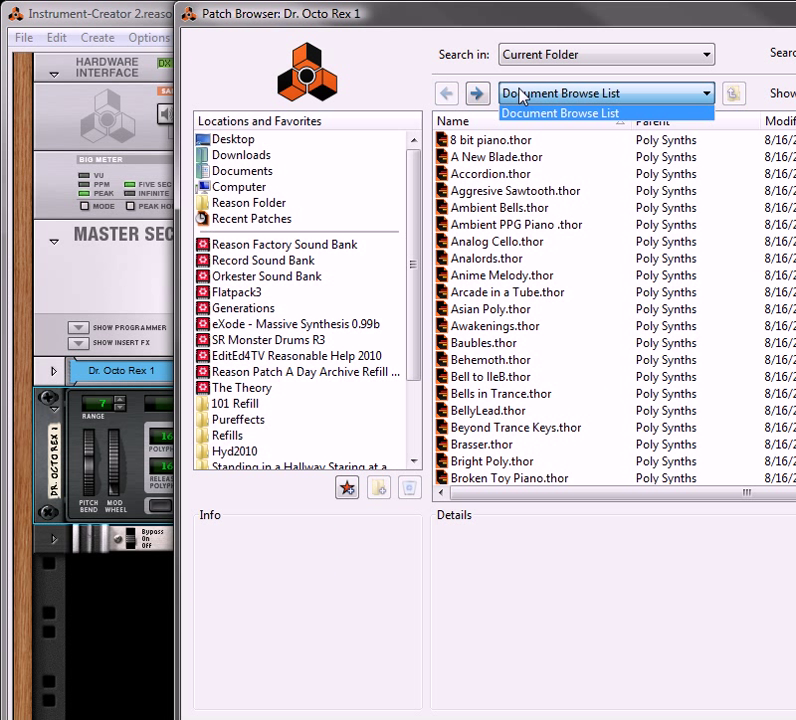
click(275, 247)
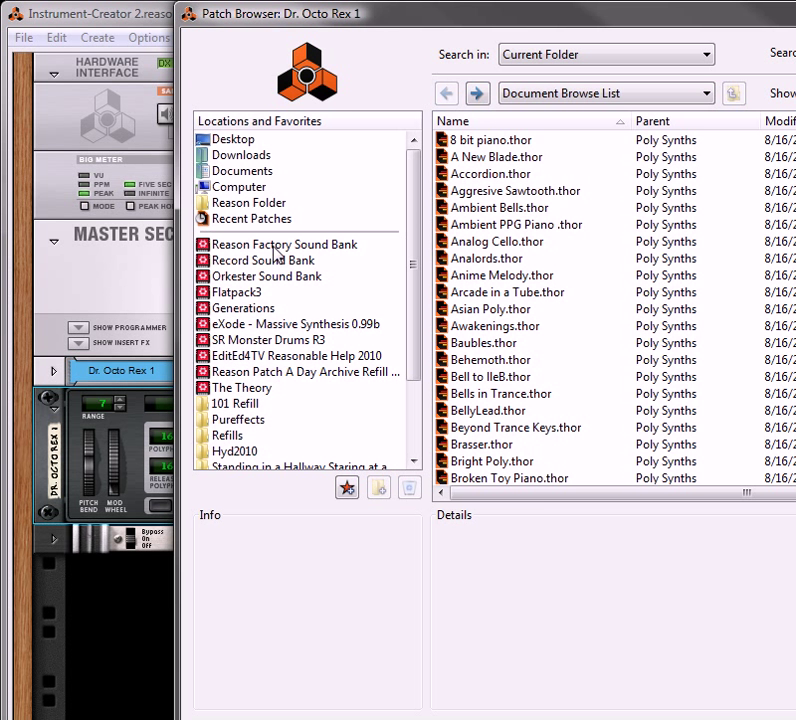
click(275, 247)
scroll(540, 470, down, 2)
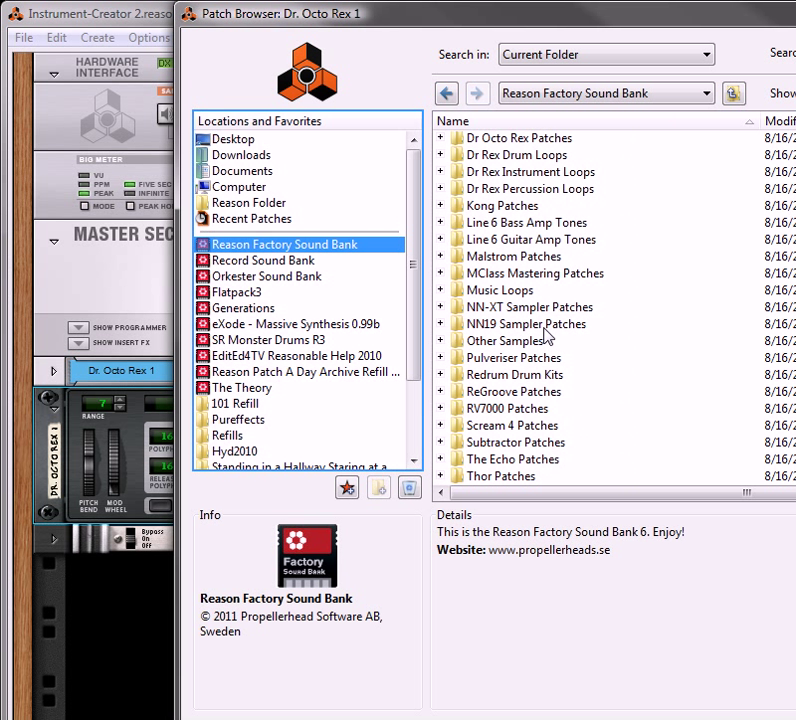
double_click(507, 476)
double_click(476, 157)
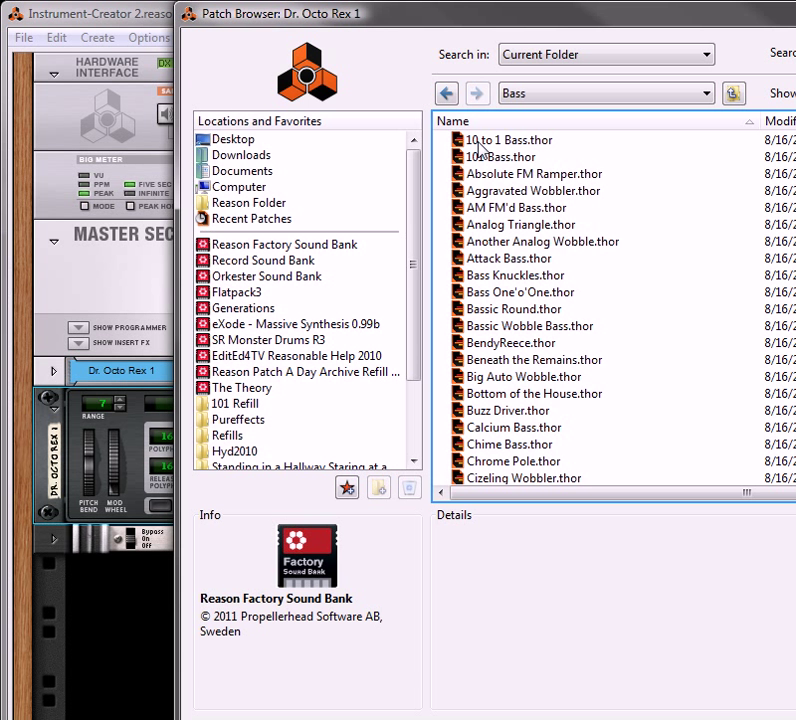
Step: Load Absolute FM Ramper into Thor, then step The Echo through Lock and Load to Ping-Pong Bass Delay
double_click(503, 175)
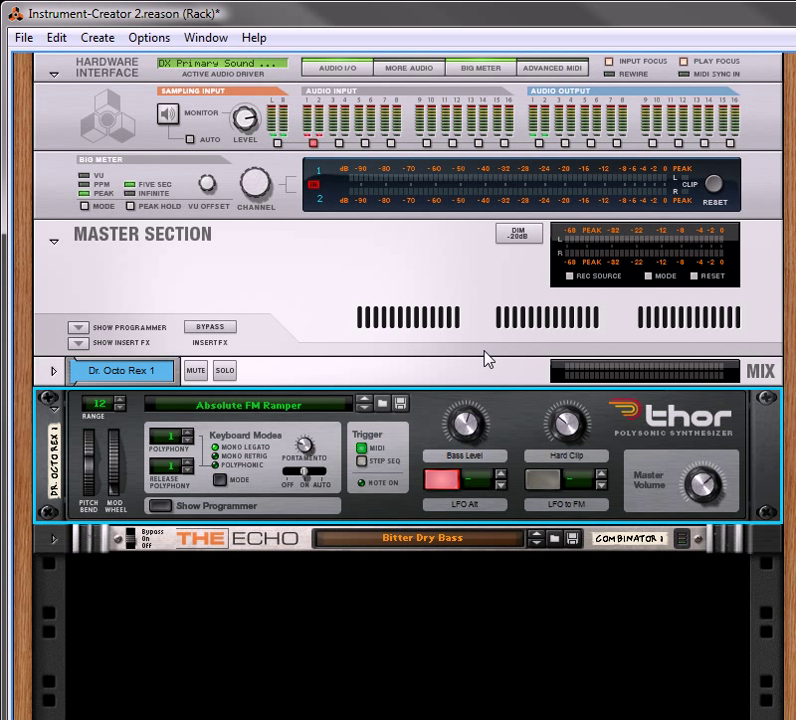
click(535, 545)
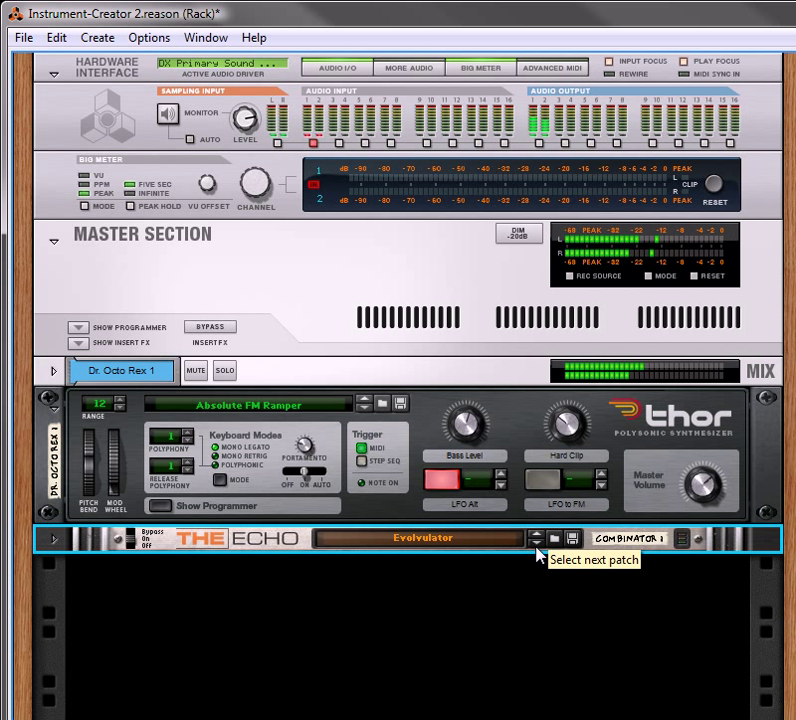
click(536, 545)
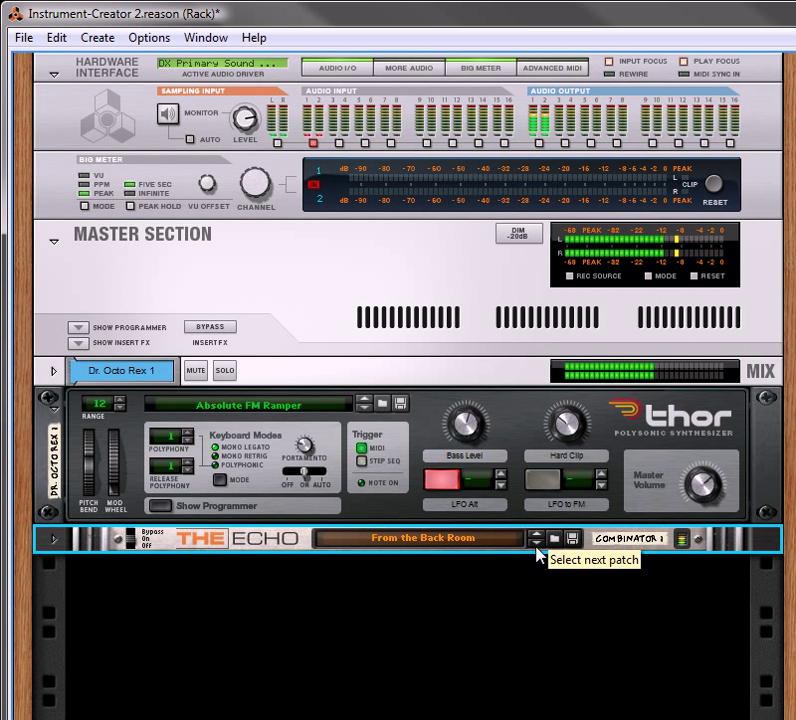
click(536, 543)
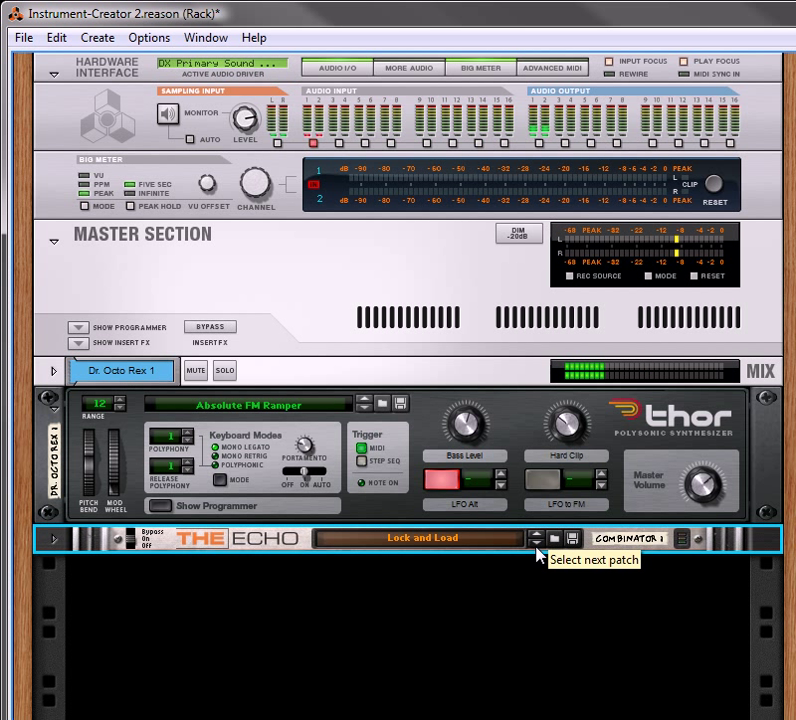
click(537, 545)
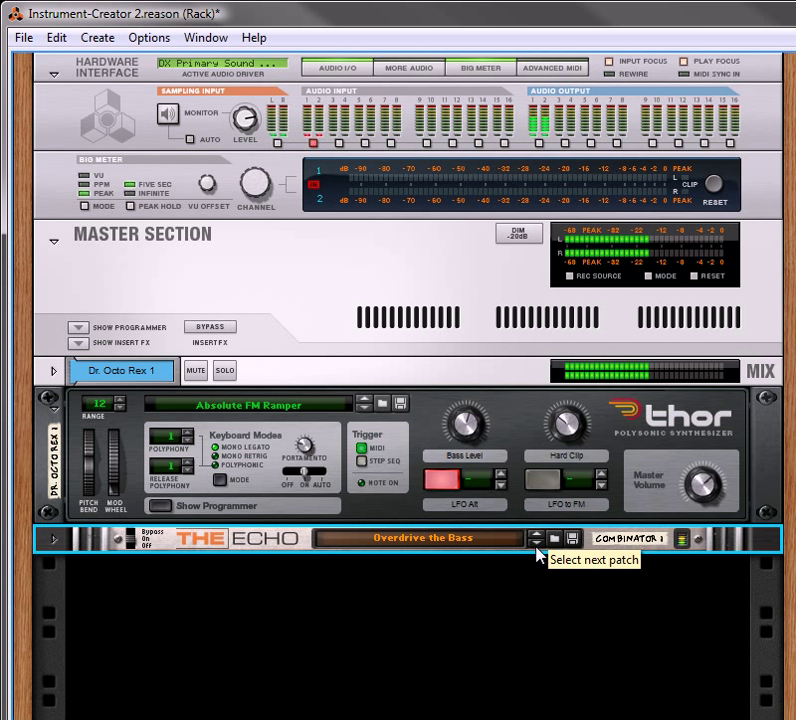
click(537, 543)
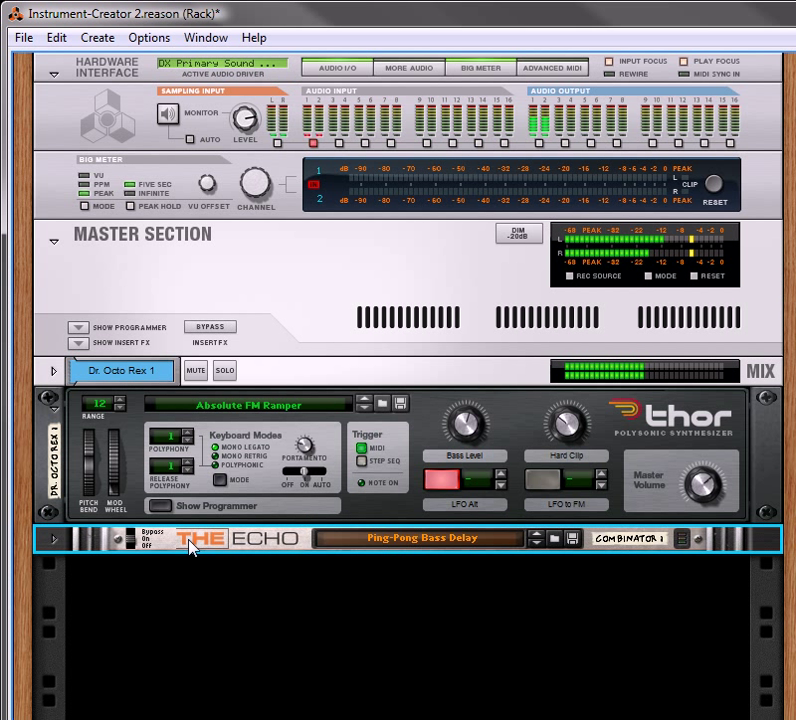
Step: Audition bass patches on Thor and The Echo, ending on AM FM'd Bass and Square Bass Shape
click(364, 410)
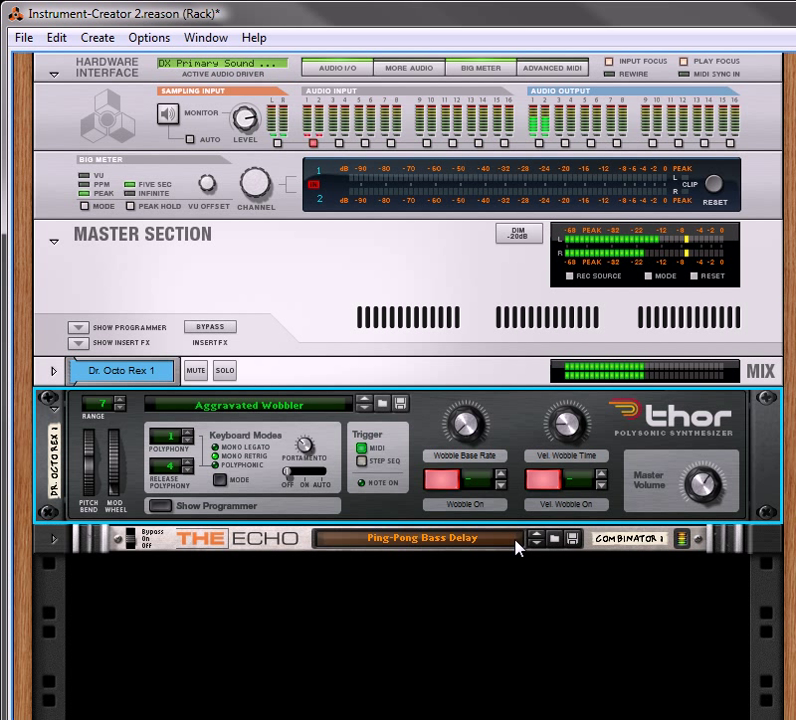
click(363, 412)
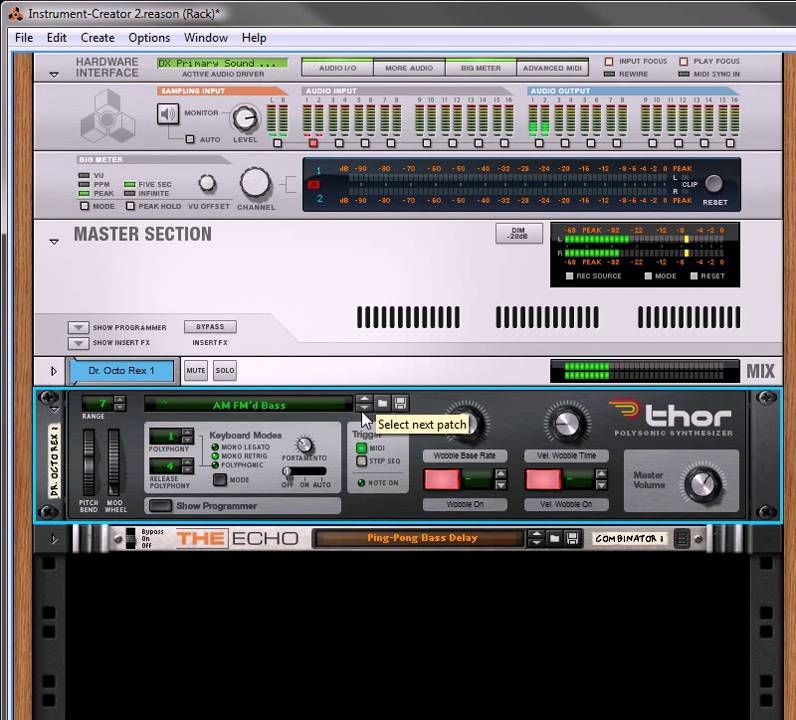
click(363, 412)
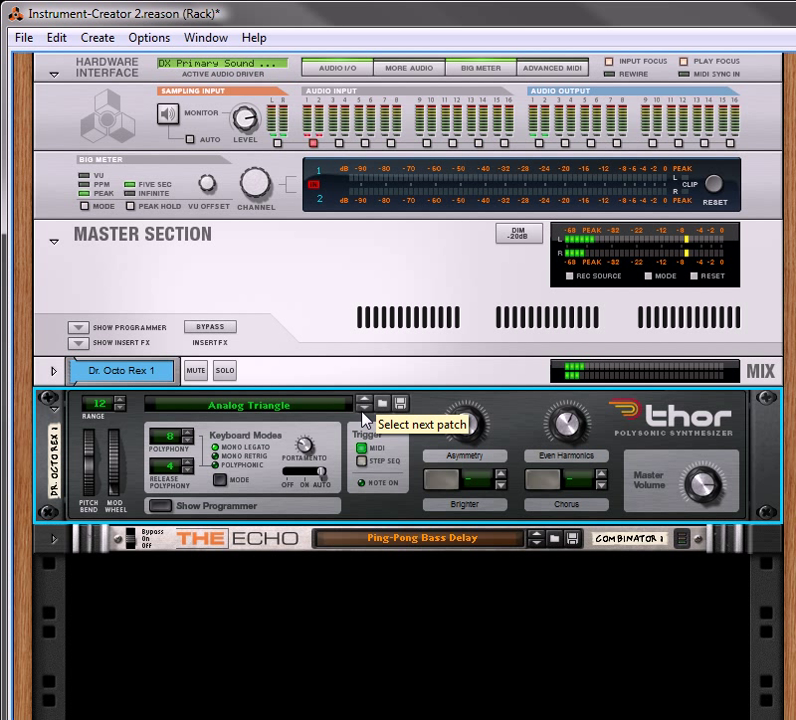
click(537, 543)
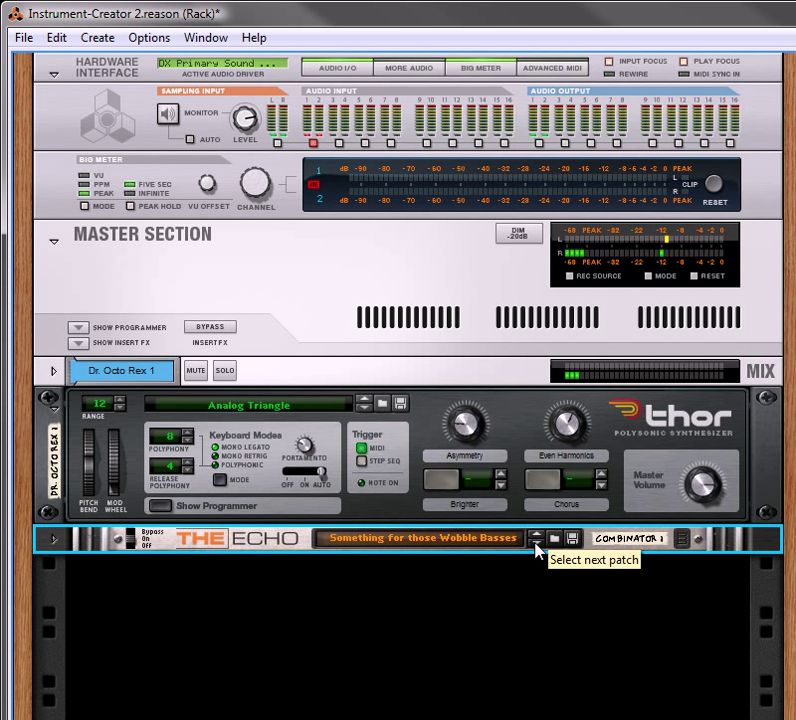
click(364, 401)
click(364, 400)
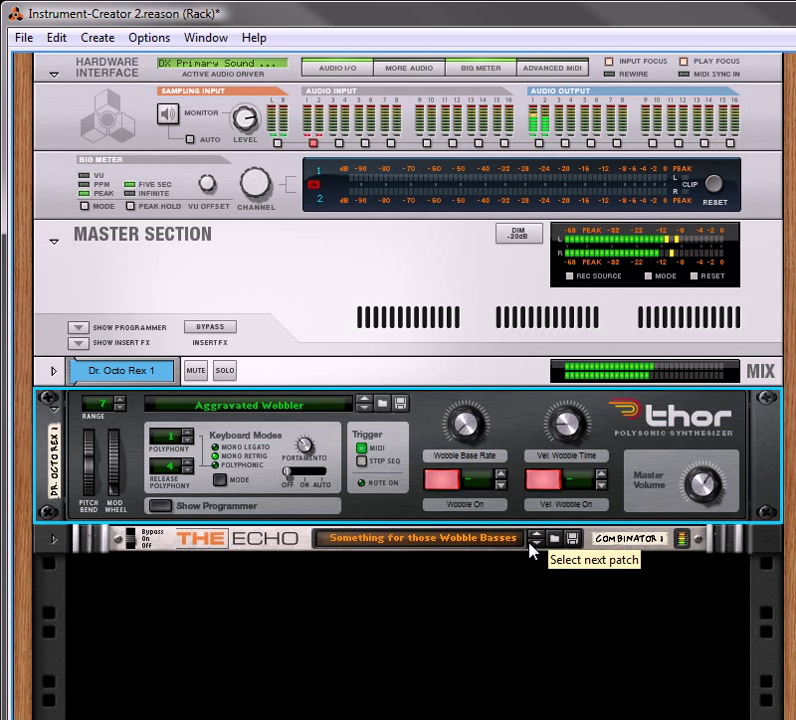
click(538, 547)
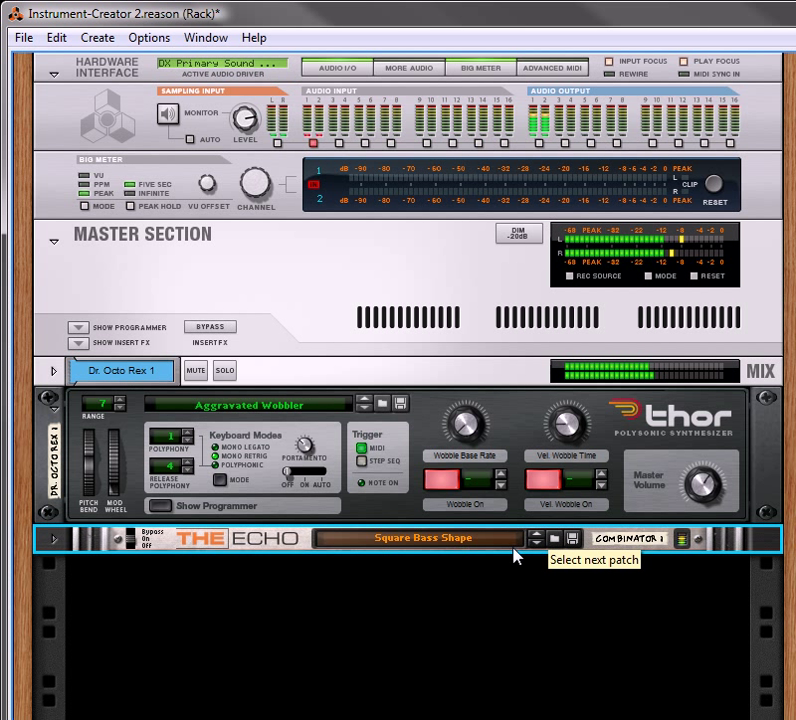
click(365, 410)
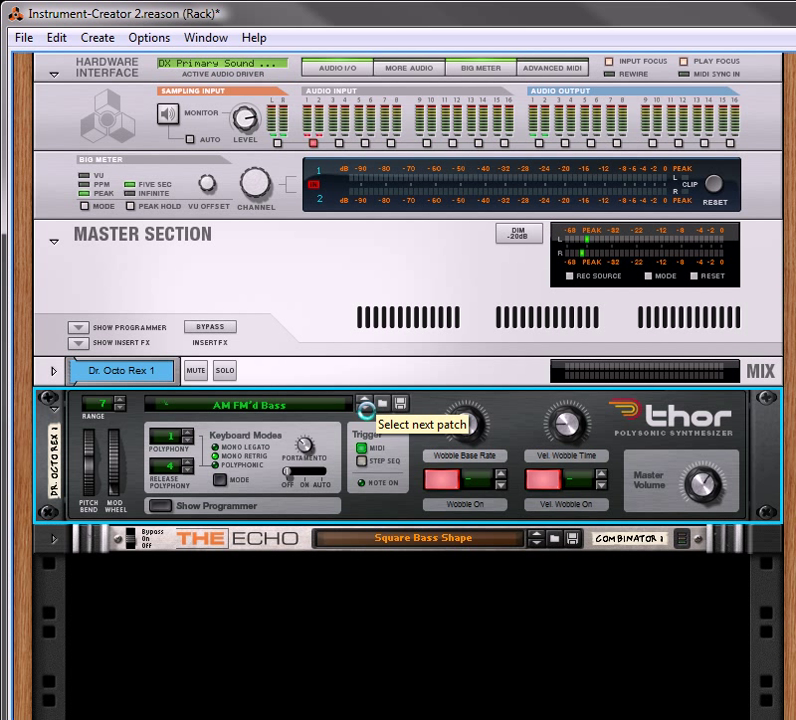
Step: Load Calcium Bass into Thor and step The Echo through Stereo Zipper to Totally Tubular
click(346, 414)
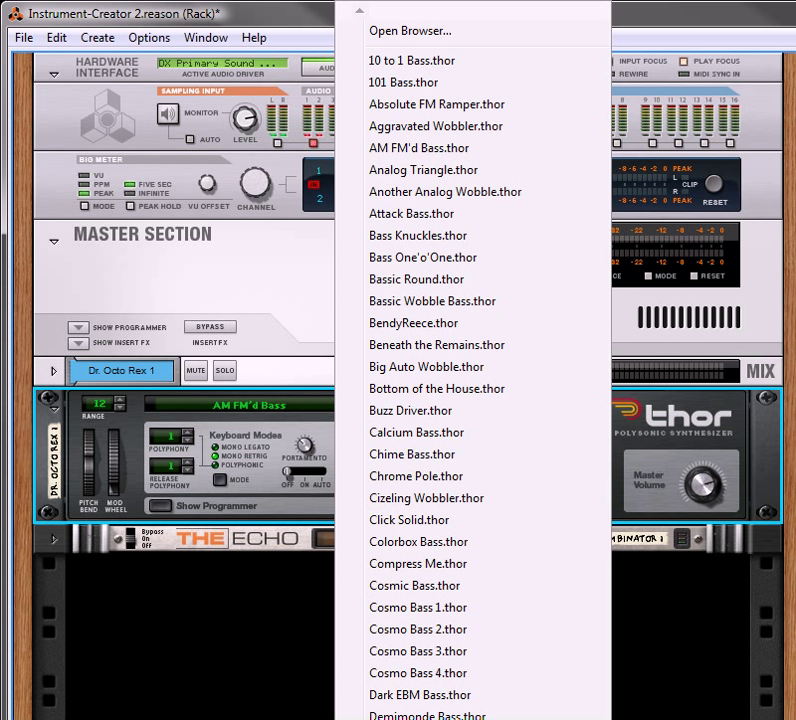
click(412, 436)
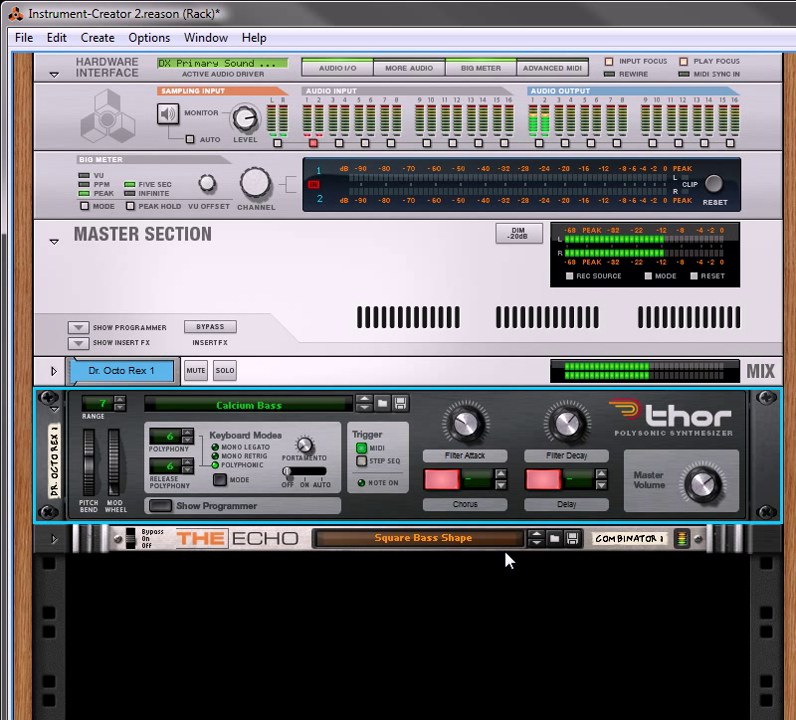
click(533, 546)
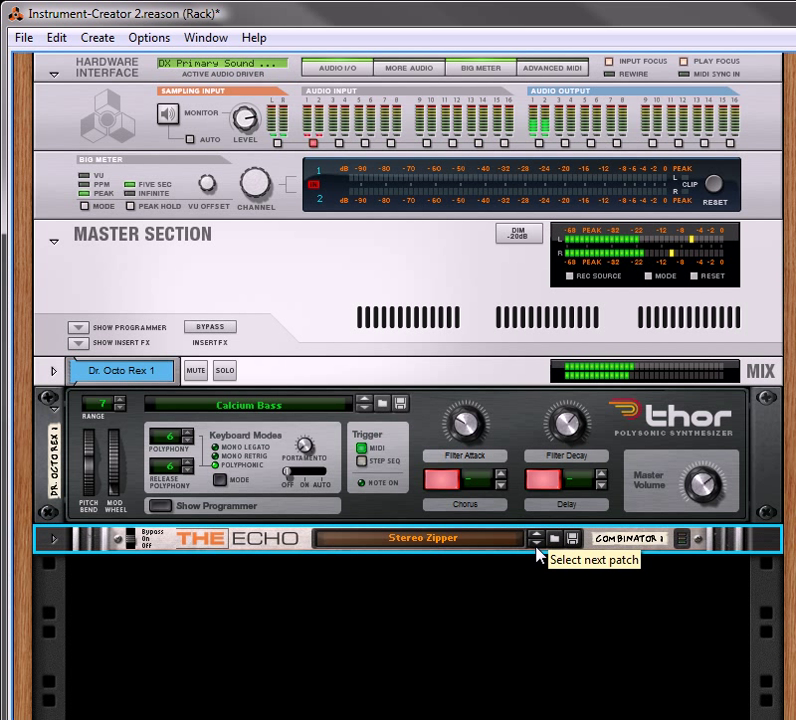
click(537, 549)
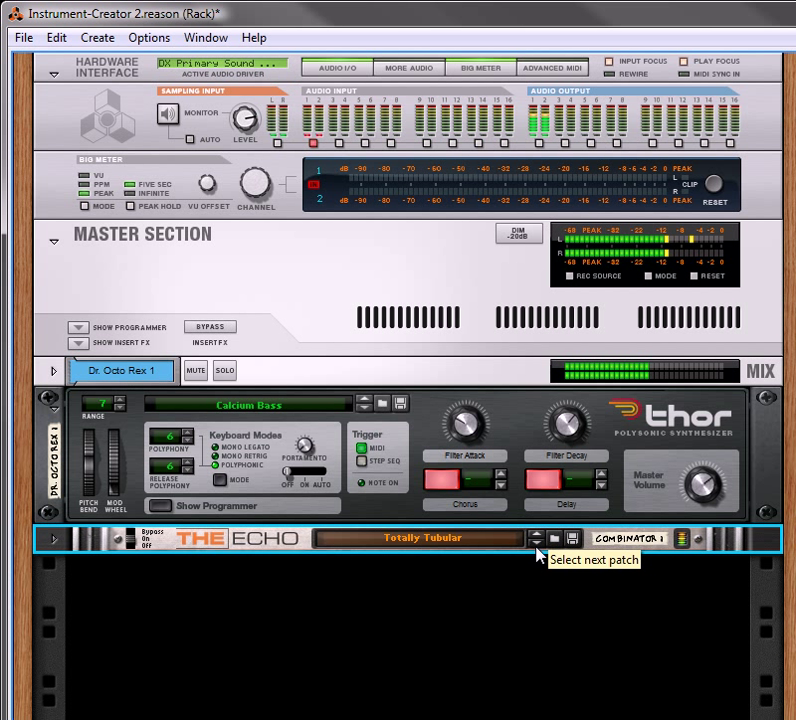
Step: Load 2001 Neverending Echoes into The Echo from the Pad Echoes folder
click(476, 544)
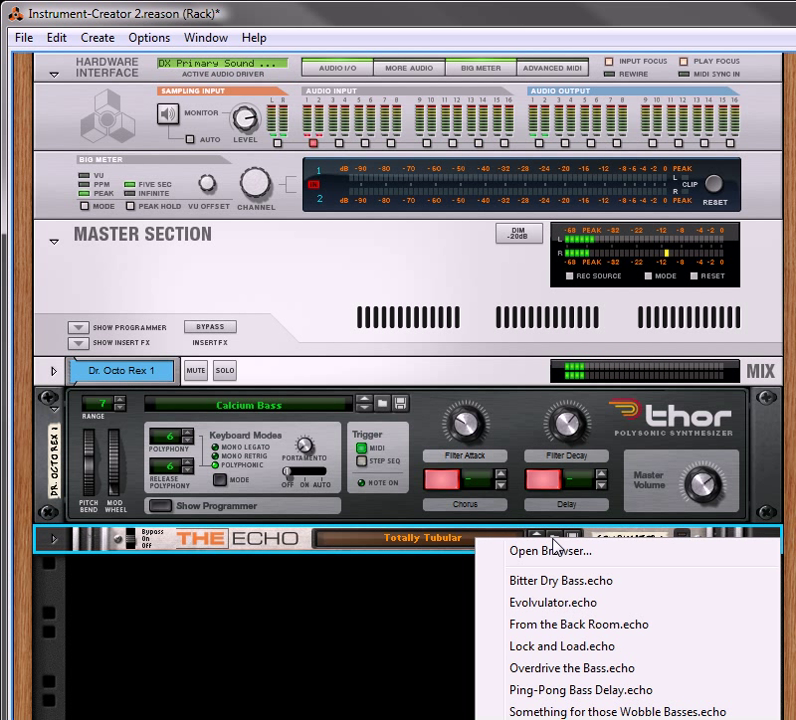
click(553, 551)
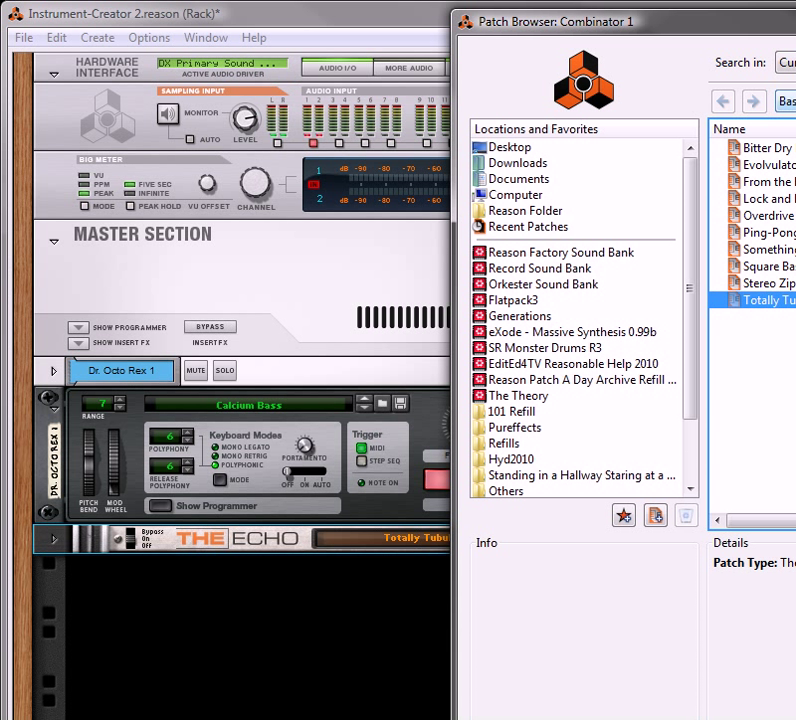
click(780, 101)
click(785, 252)
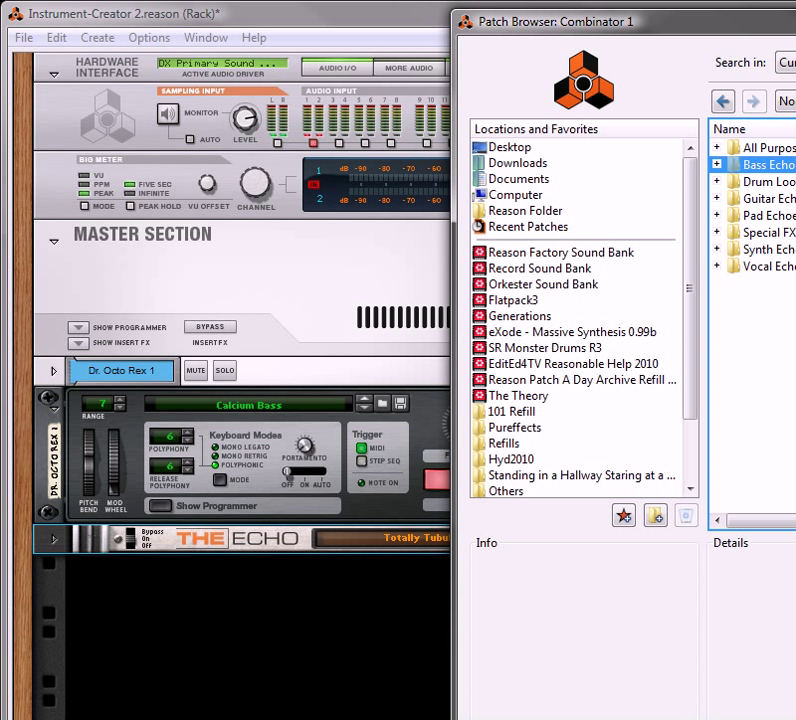
double_click(768, 216)
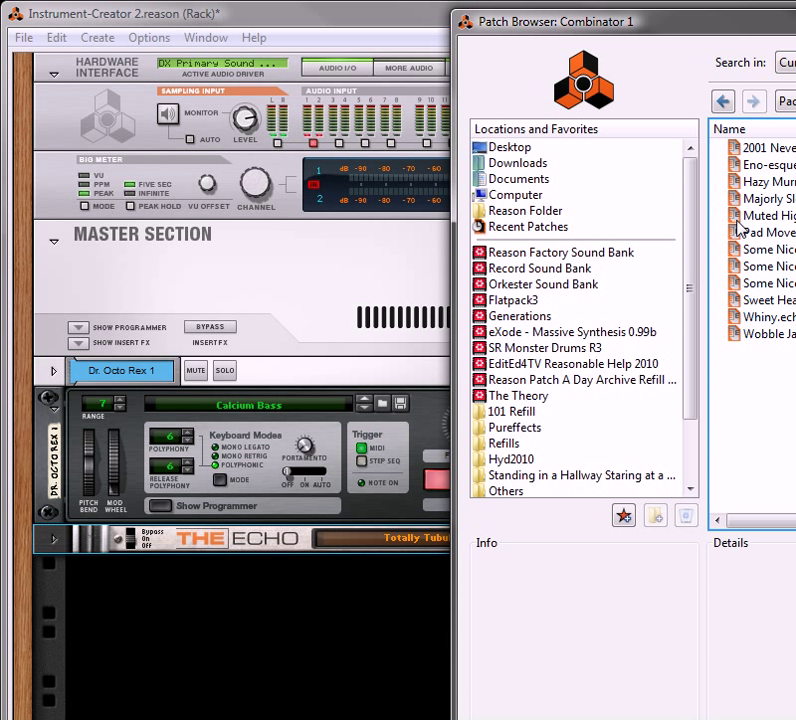
double_click(766, 147)
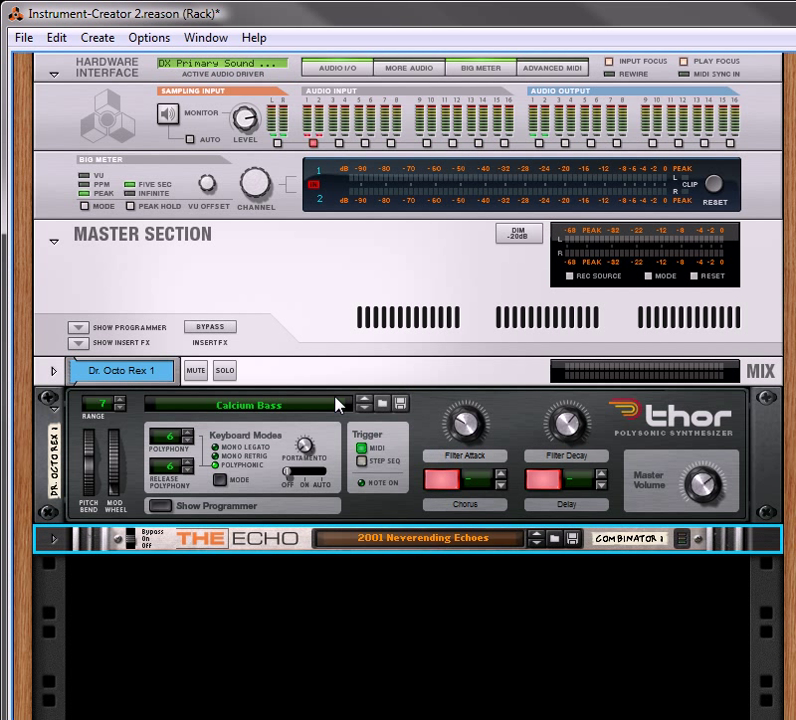
Step: Load the Analog Pad 1 patch into Thor from Thor Patches > Pads
click(337, 404)
click(391, 29)
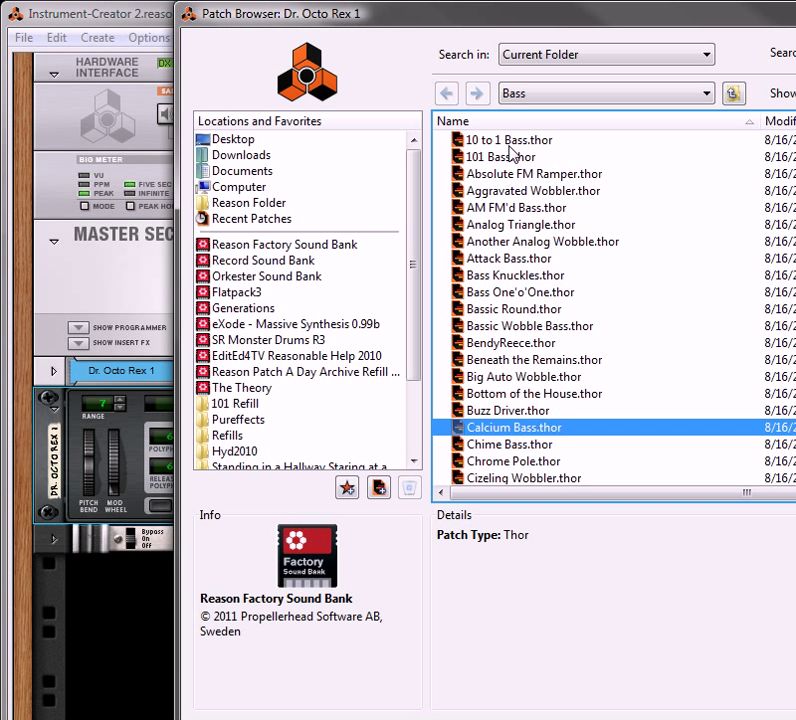
click(540, 93)
click(551, 231)
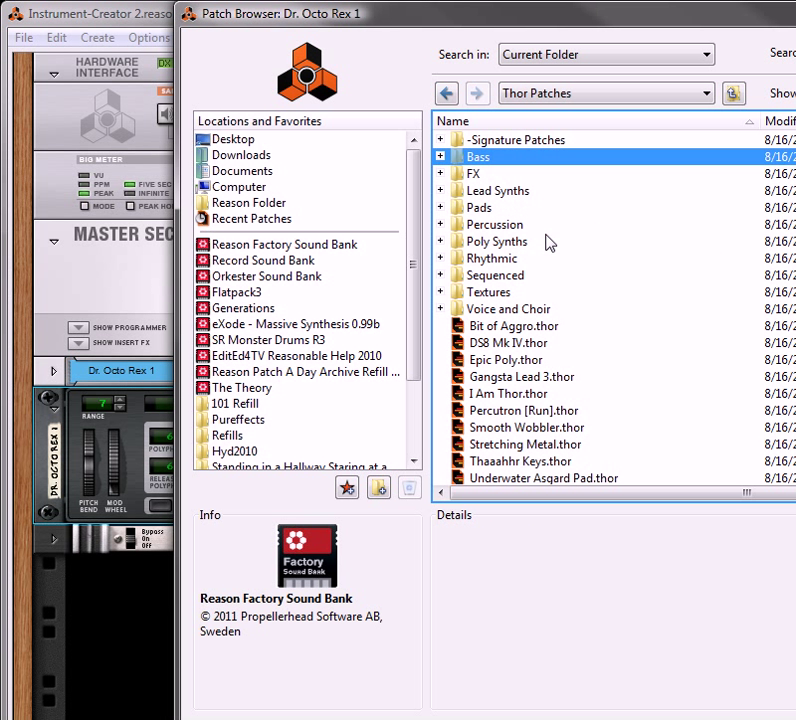
double_click(479, 209)
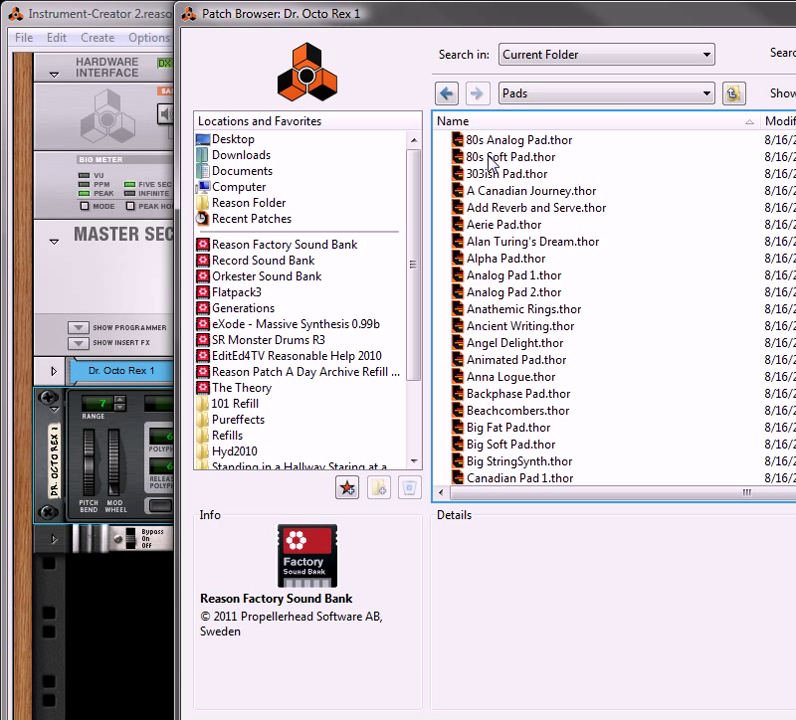
double_click(503, 274)
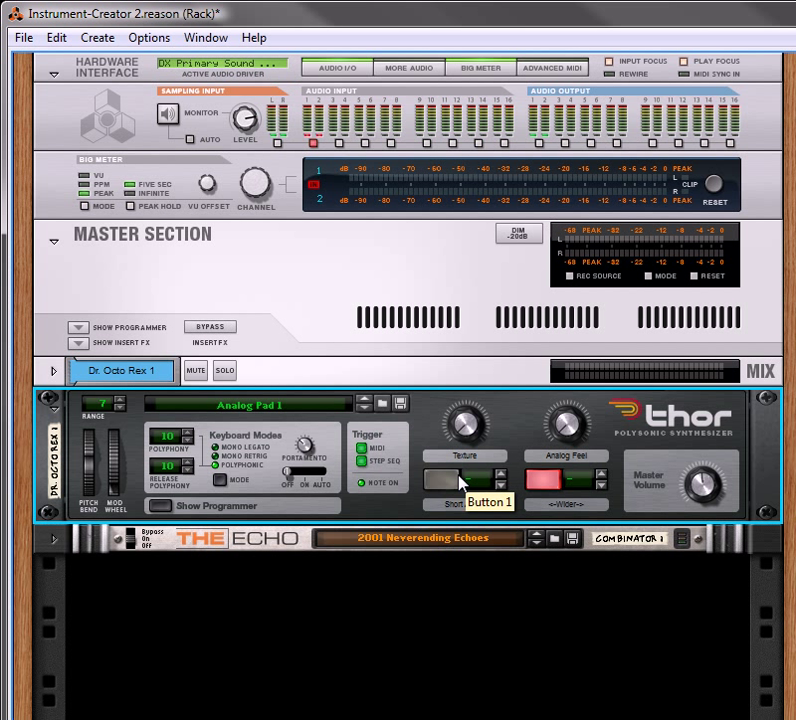
Step: Compare The Echo bypassed and on, and step its patch to Hazy Murmurs
click(533, 545)
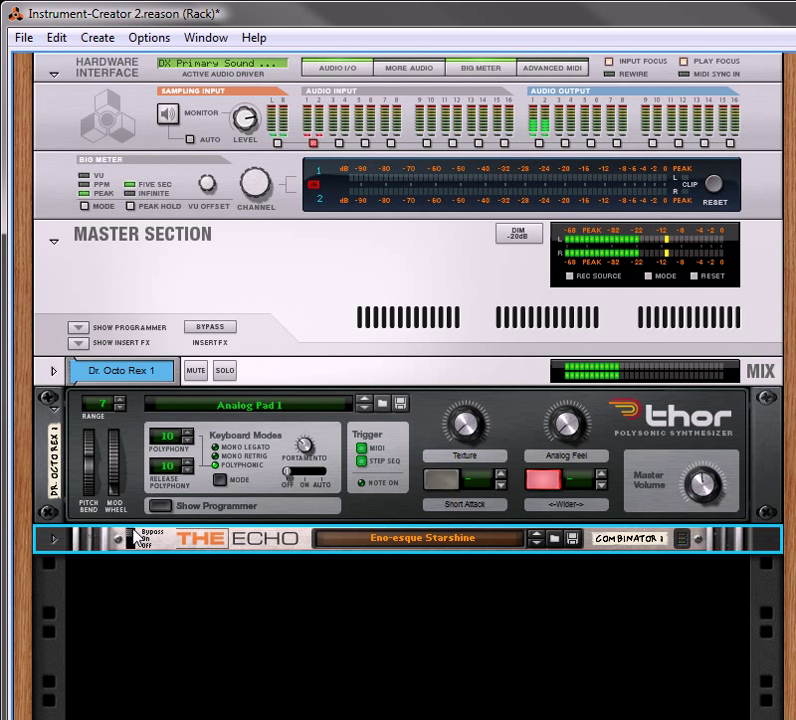
click(133, 535)
click(133, 539)
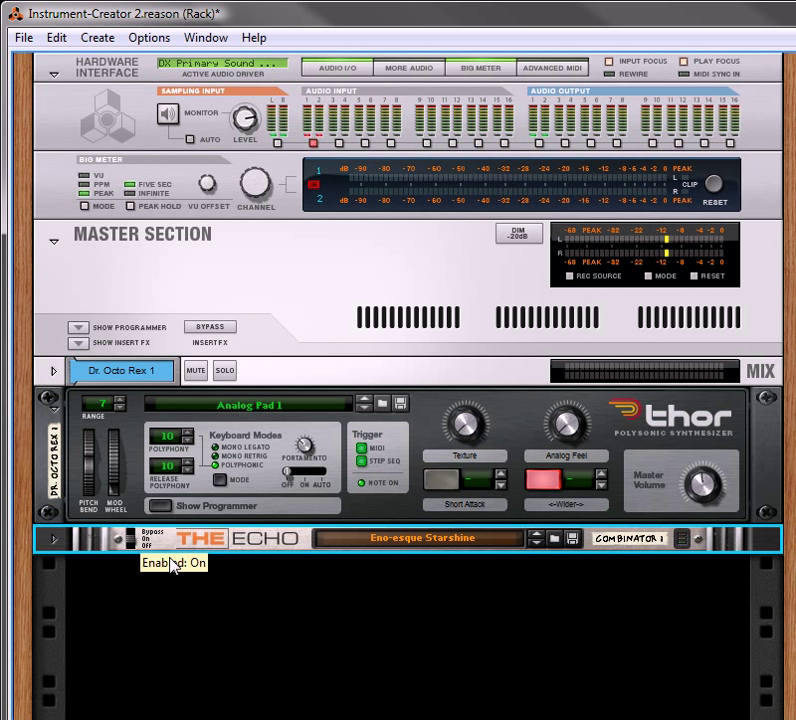
click(539, 544)
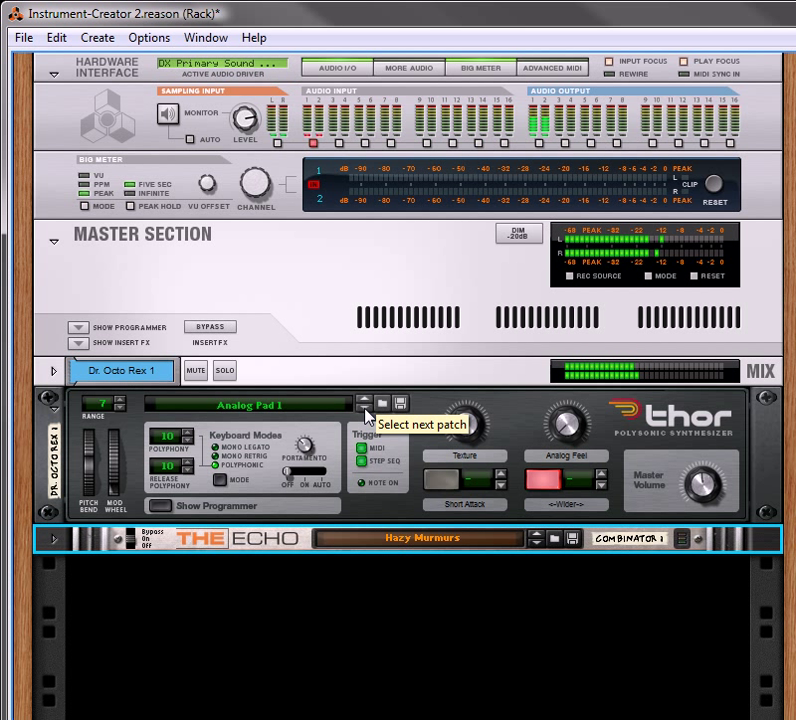
Step: Step Thor through several pad patches until Animated Pad is loaded
click(366, 411)
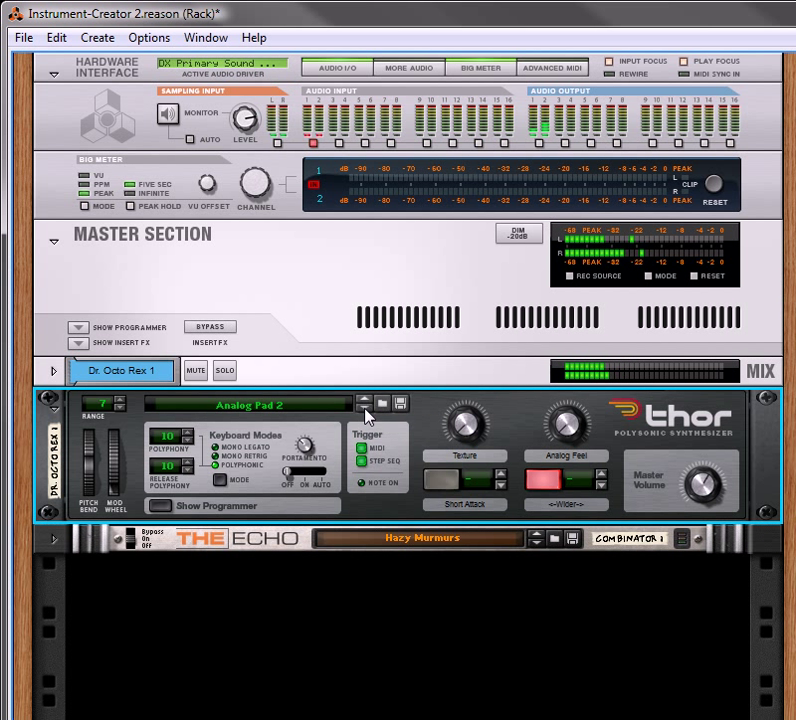
click(366, 411)
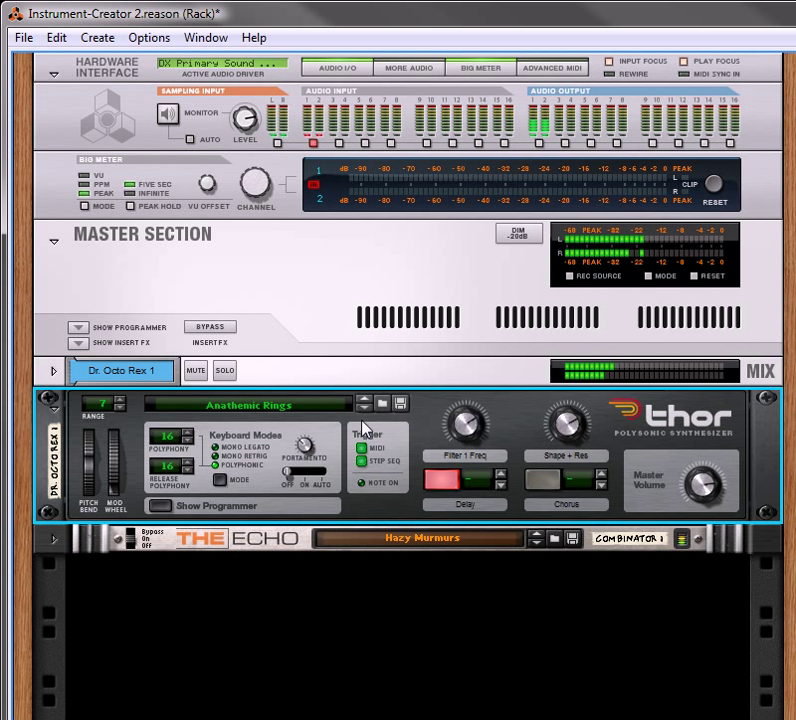
click(366, 413)
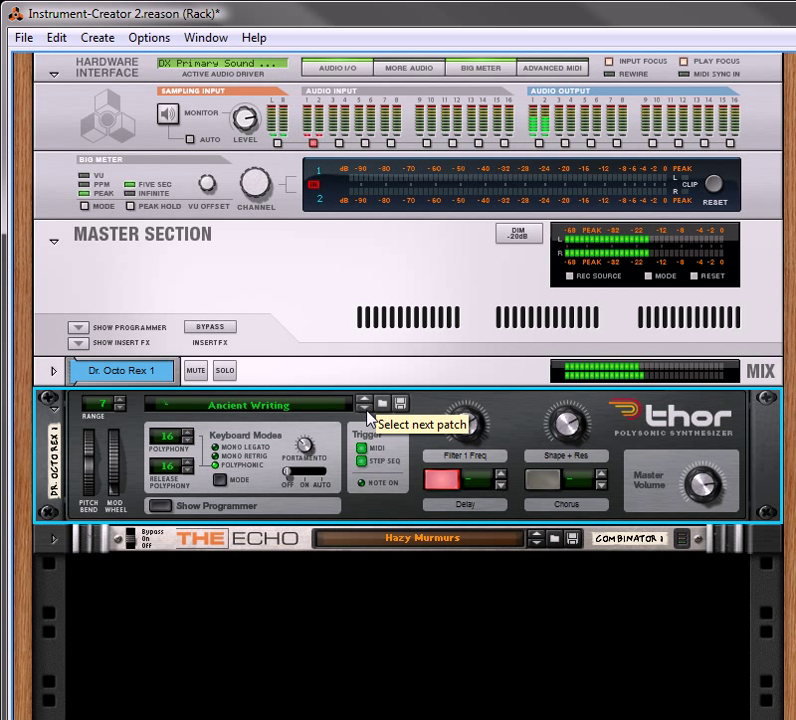
click(367, 412)
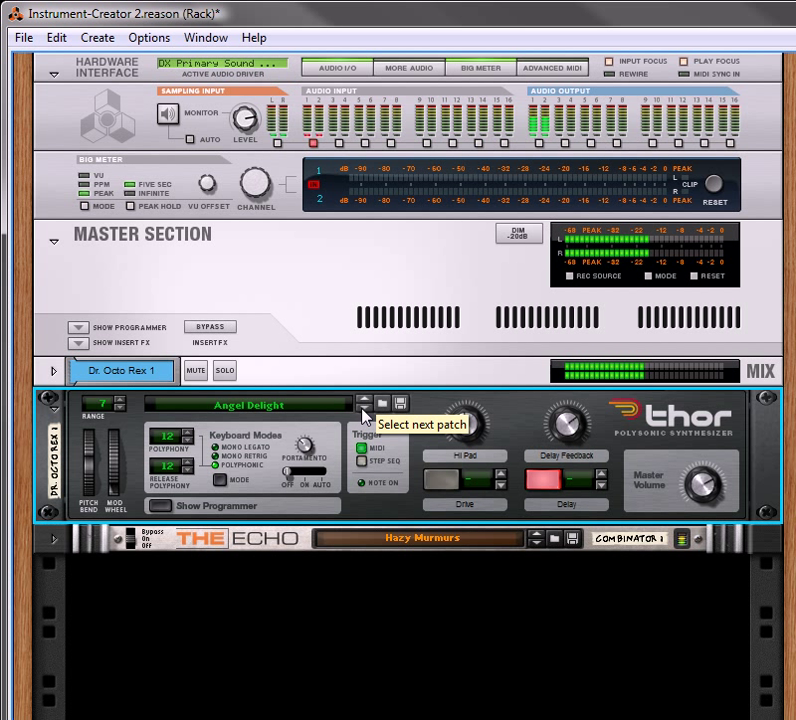
click(363, 410)
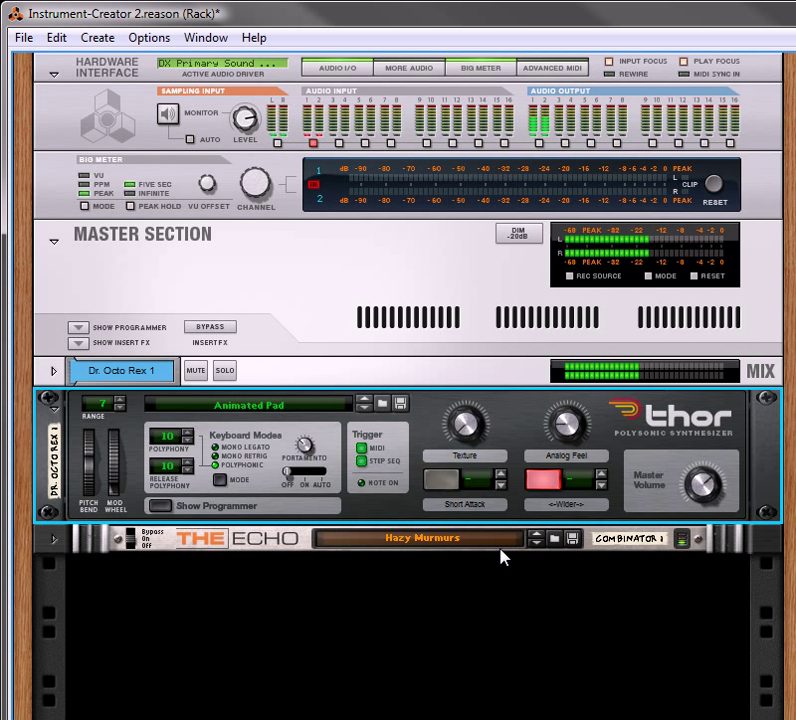
Step: Step The Echo through Majorly Slow Send-off and Muted High Pitcher to Pad Mover
click(535, 545)
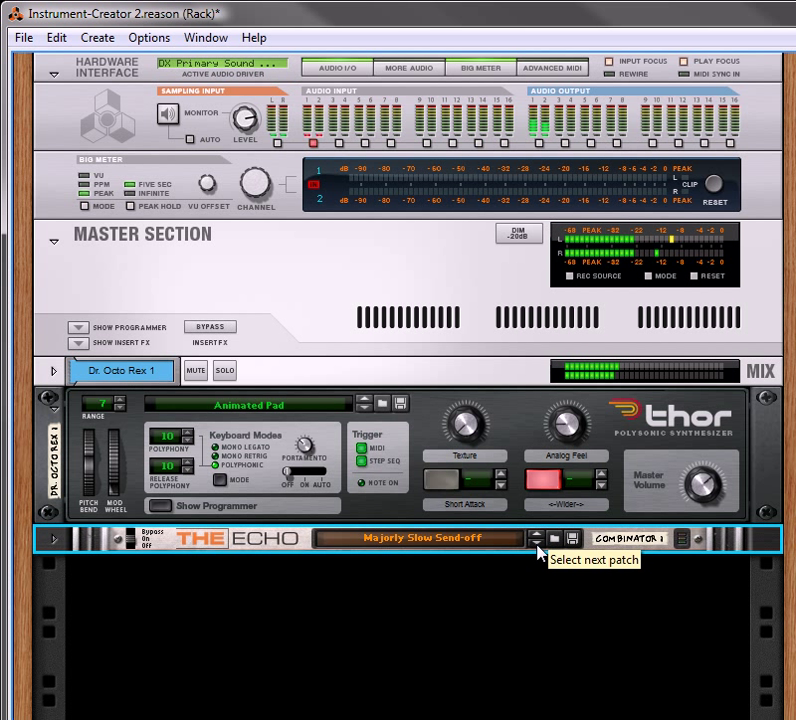
click(537, 548)
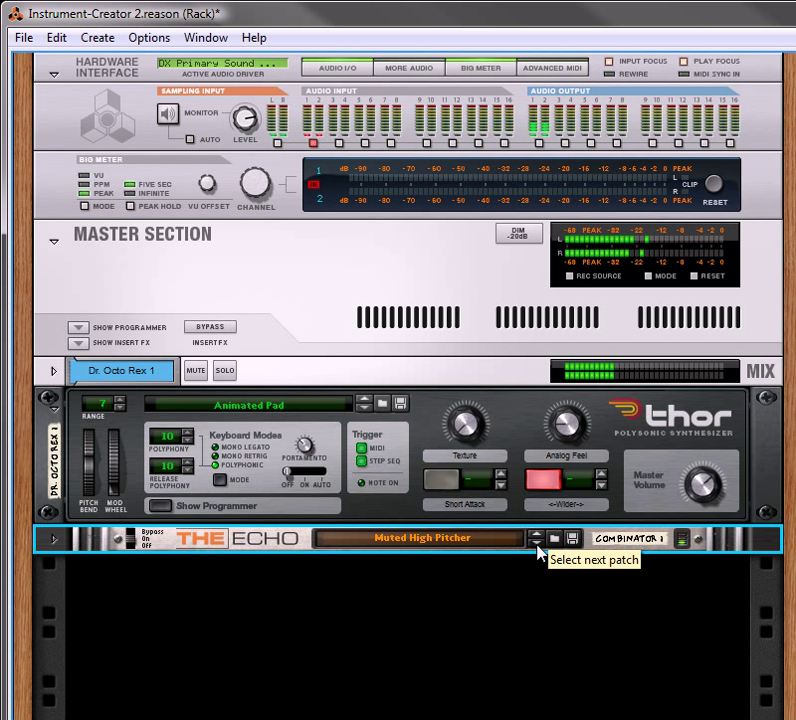
click(537, 548)
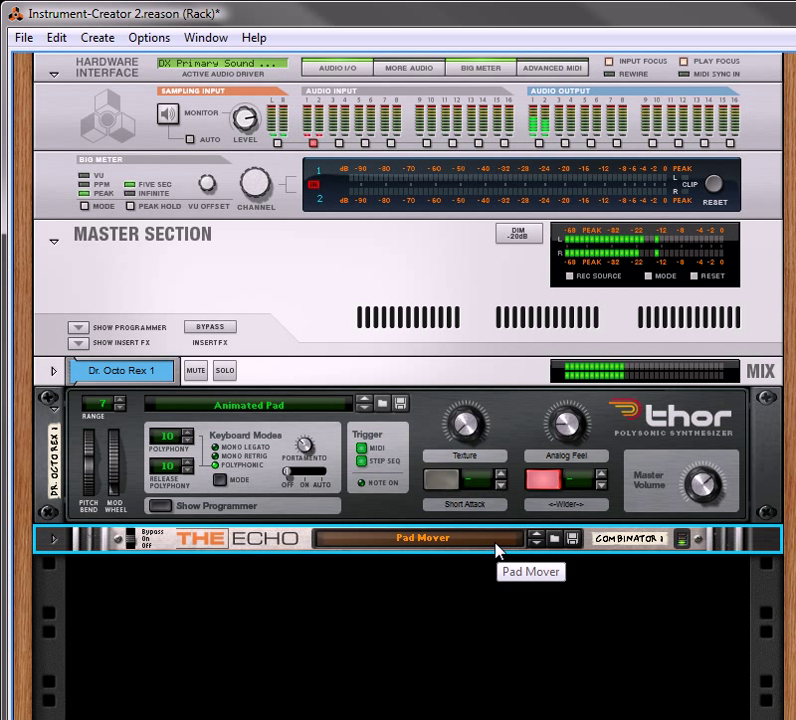
Step: Open The Echo's patch browser and switch to browsing the Pureffects refill
click(497, 545)
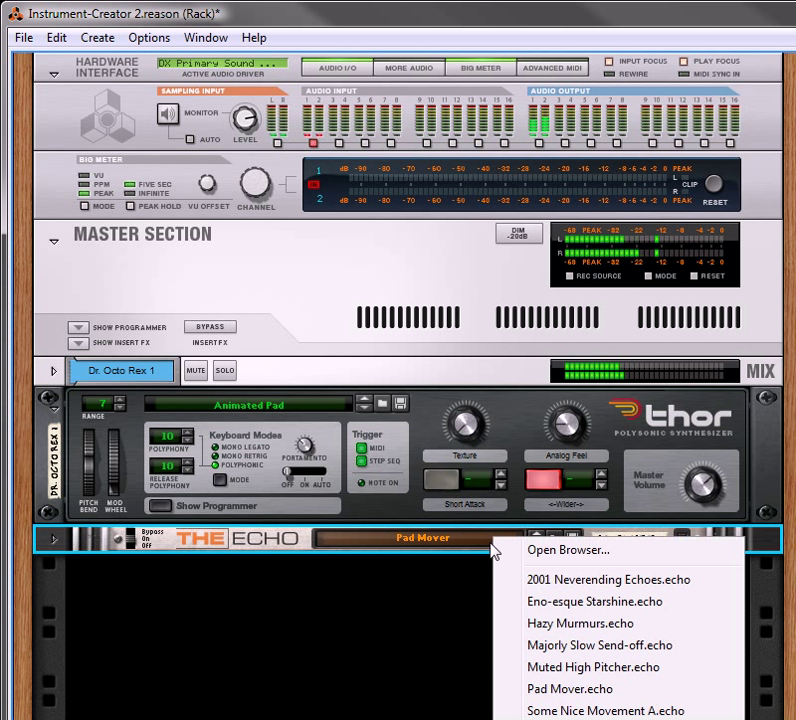
click(553, 567)
click(786, 101)
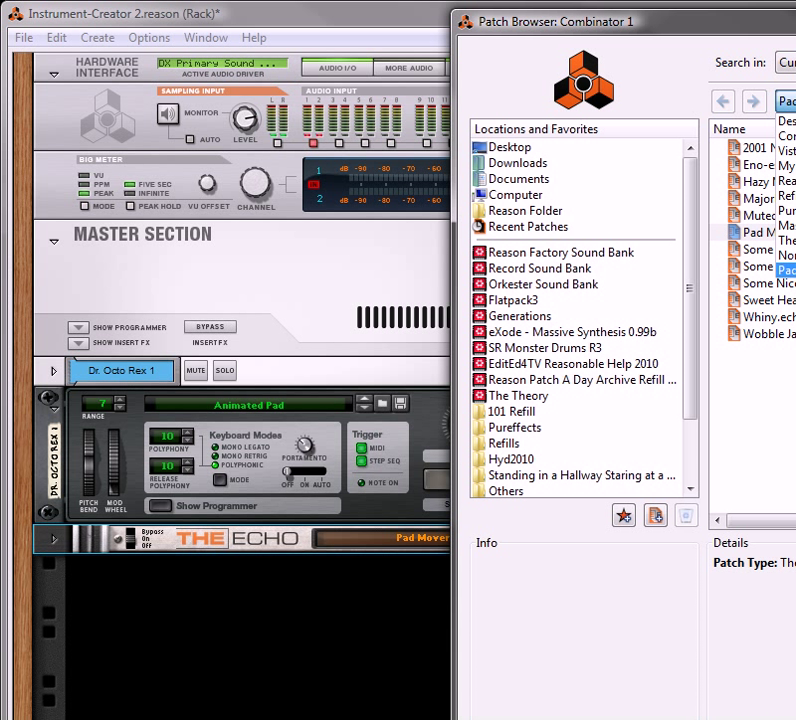
click(787, 241)
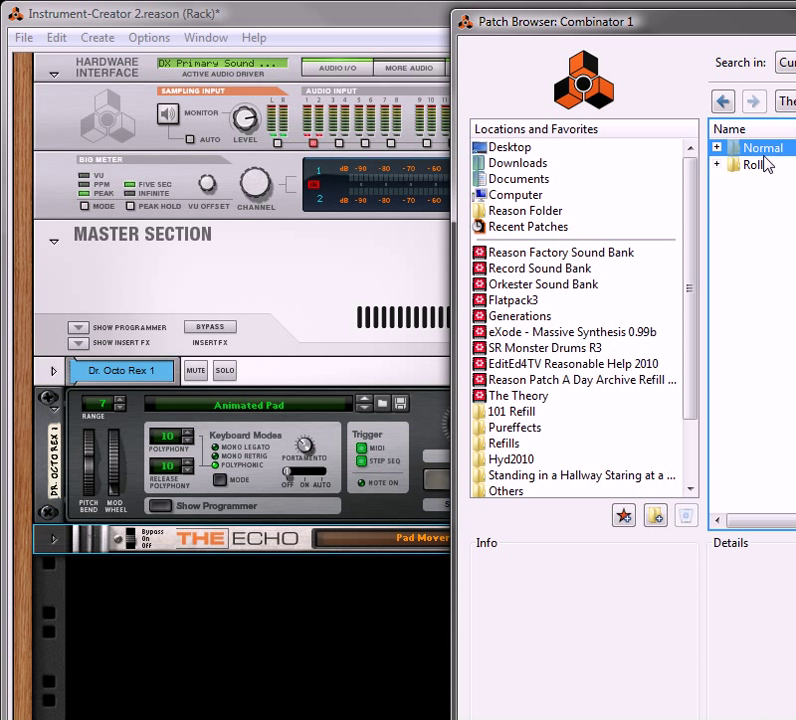
click(786, 101)
click(765, 210)
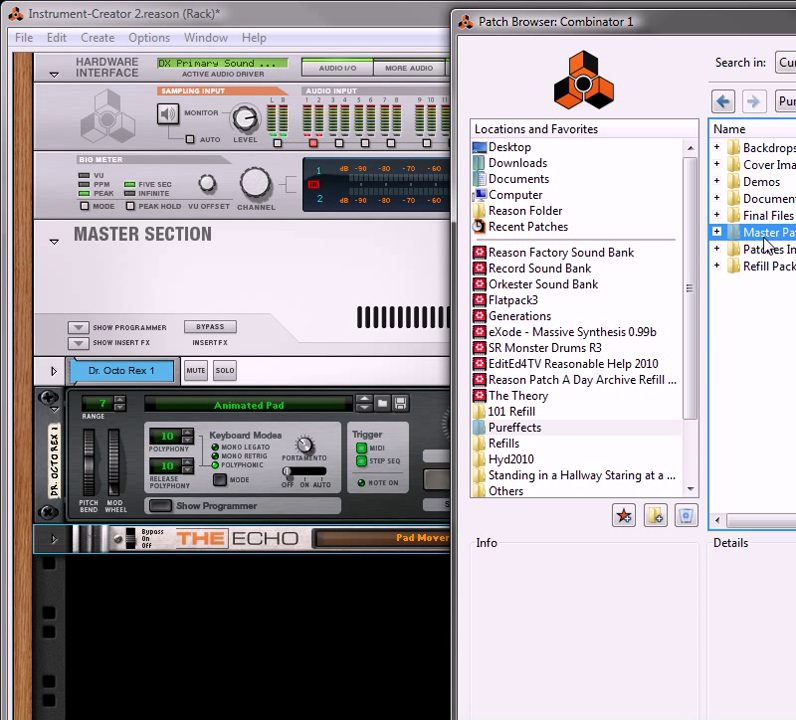
Step: Load End of Phrase Flourish A from Master Patches > The Echo > Roll > Specialized
double_click(760, 232)
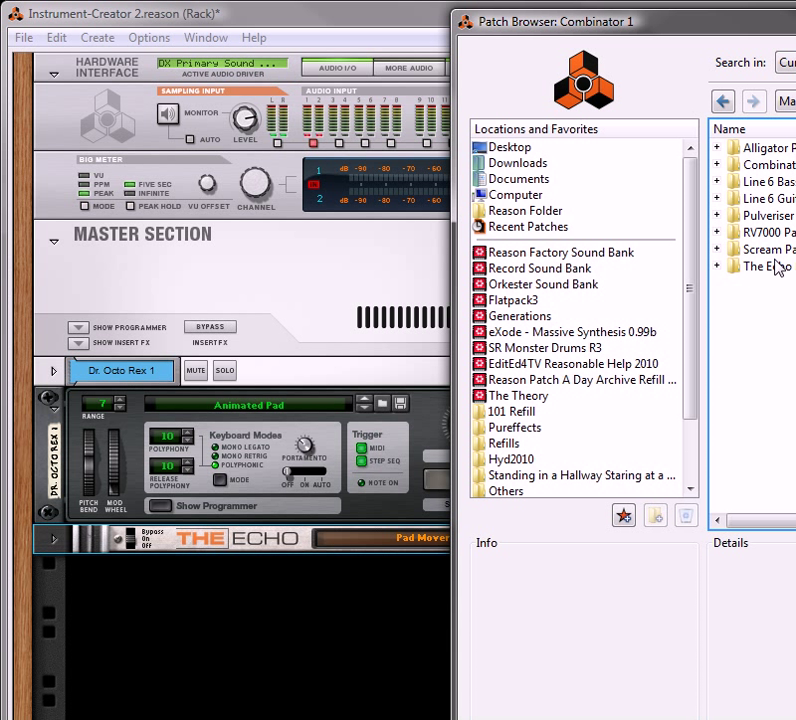
double_click(774, 268)
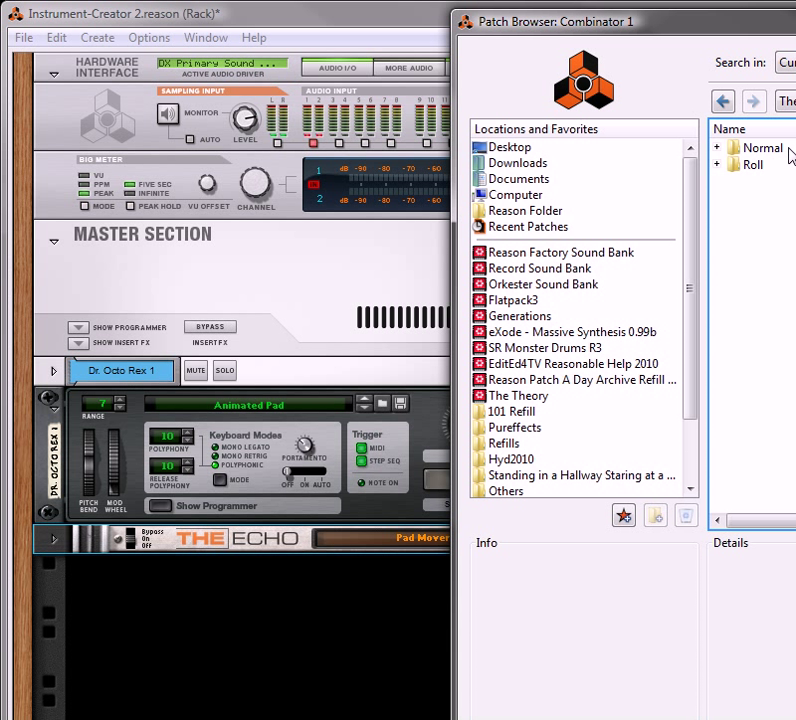
double_click(752, 166)
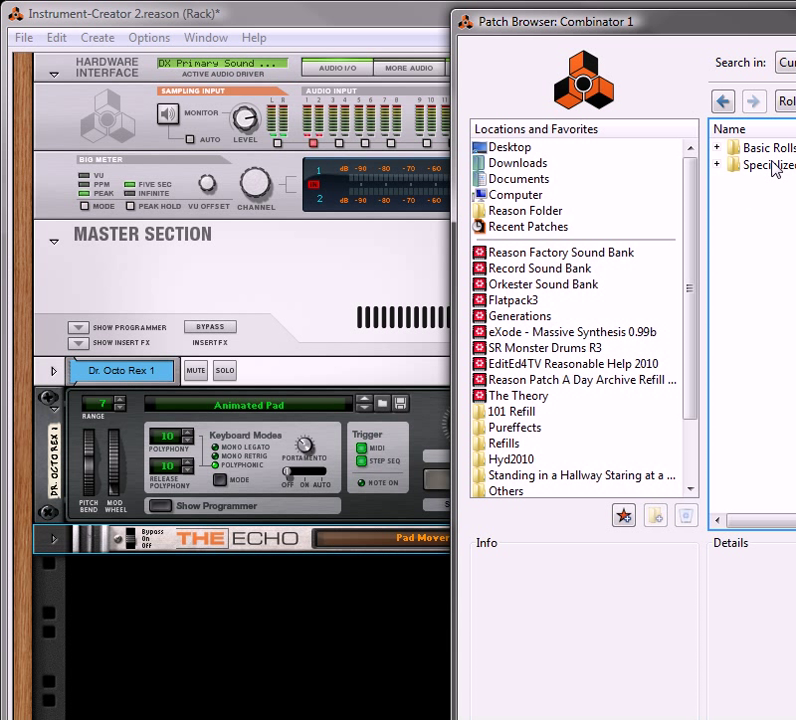
double_click(772, 167)
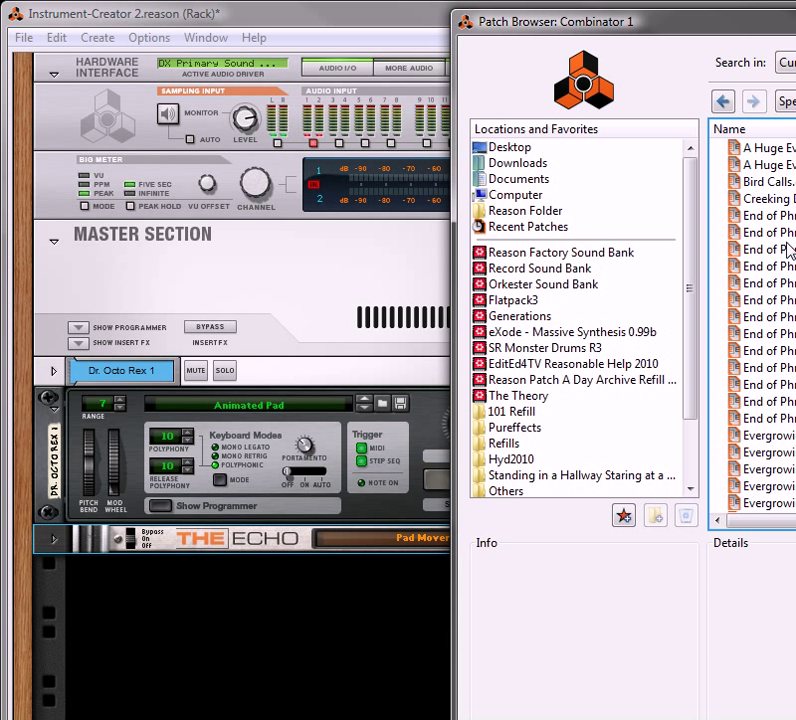
scroll(752, 320, down, 4)
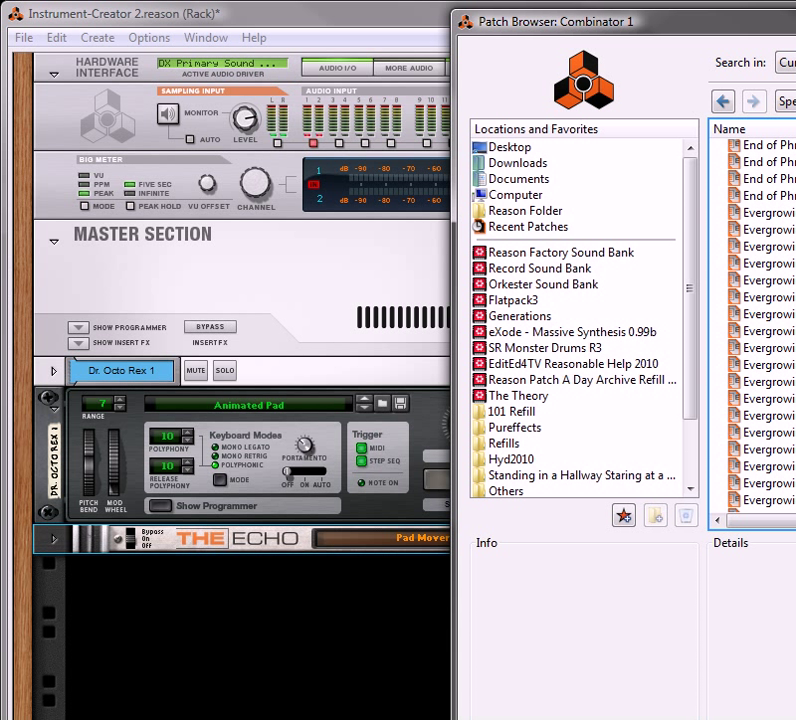
scroll(752, 320, up, 4)
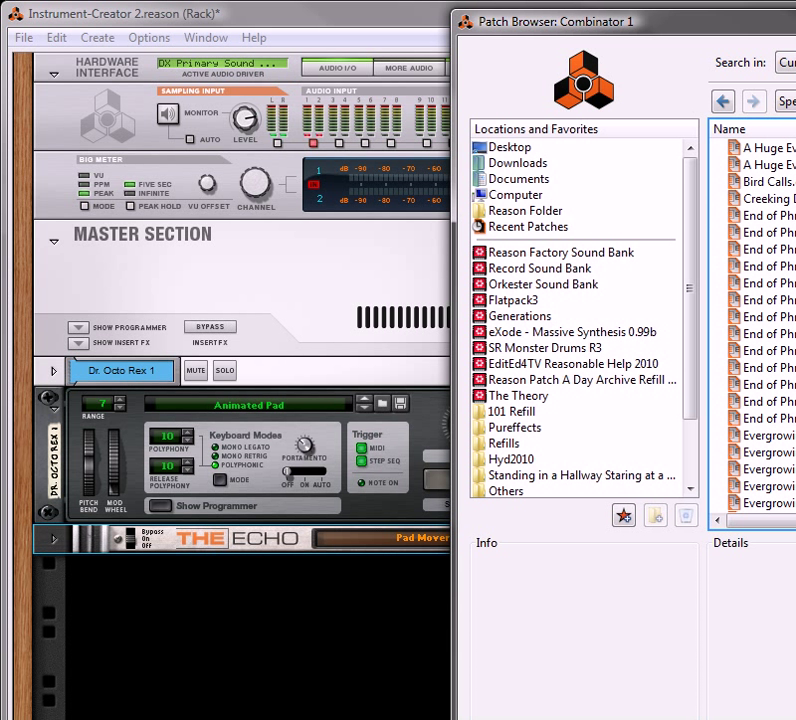
double_click(765, 266)
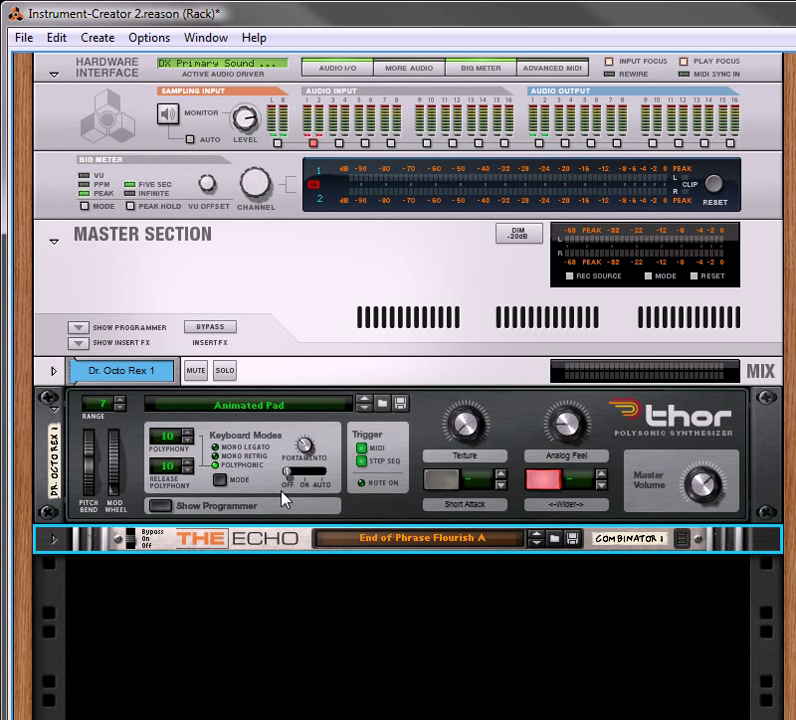
Step: Wrap The Echo in a new Combinator and show its programmer with Combinator 1 selected
right_click(252, 549)
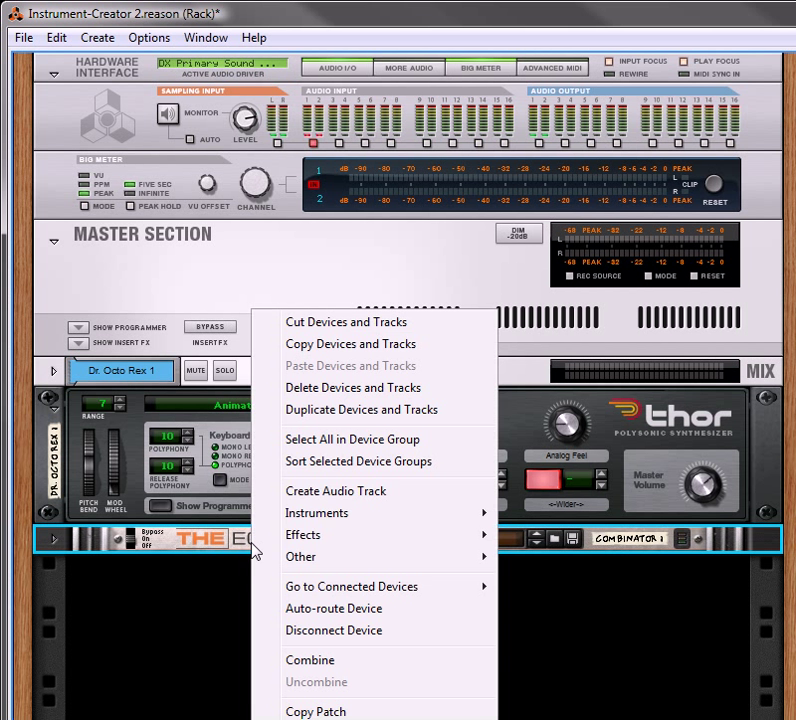
click(341, 663)
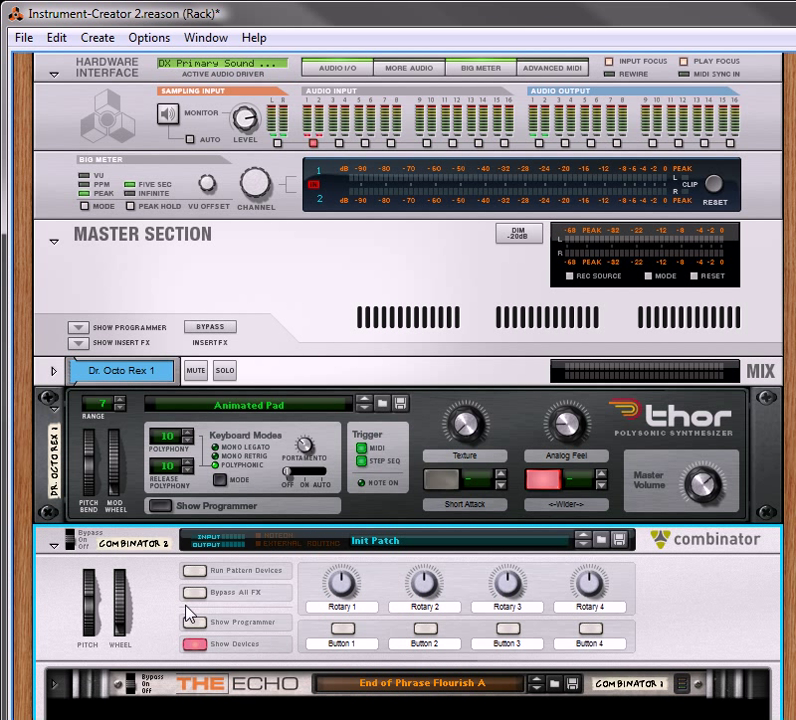
click(193, 622)
click(145, 594)
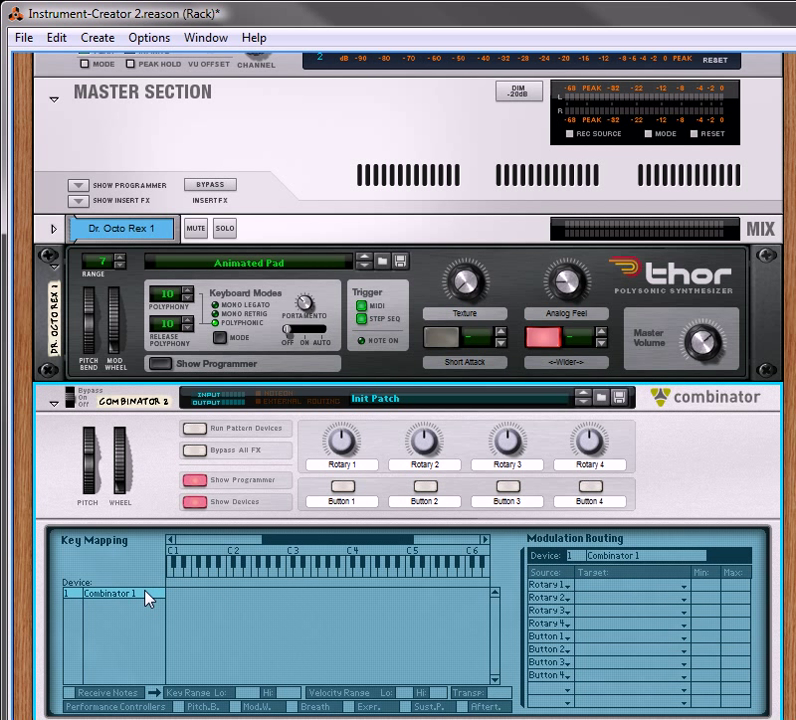
Step: Route the Mod Wheel to The Echo's Roll Enabled over 0–127, then hide the programmer
scroll(208, 614, down, 2)
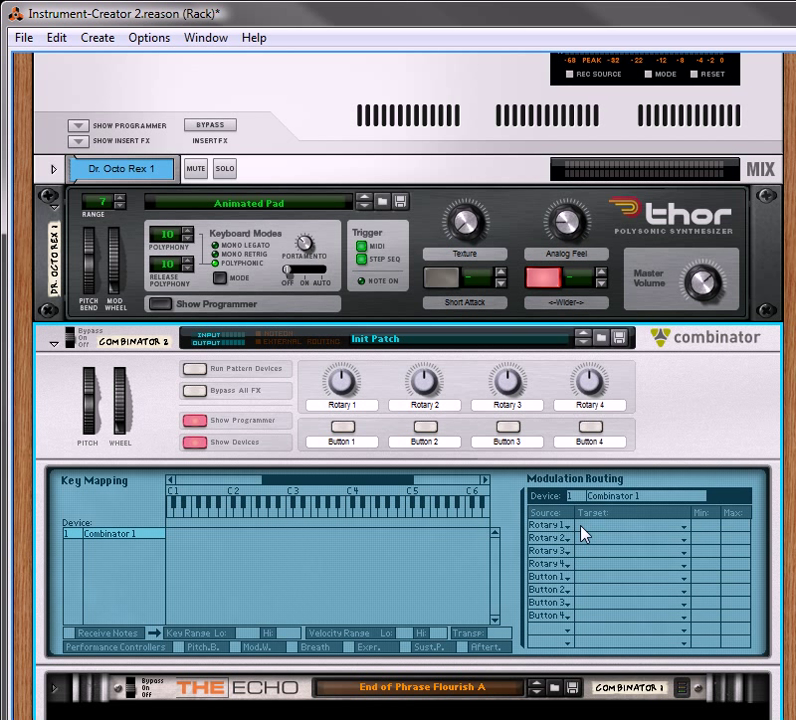
click(557, 631)
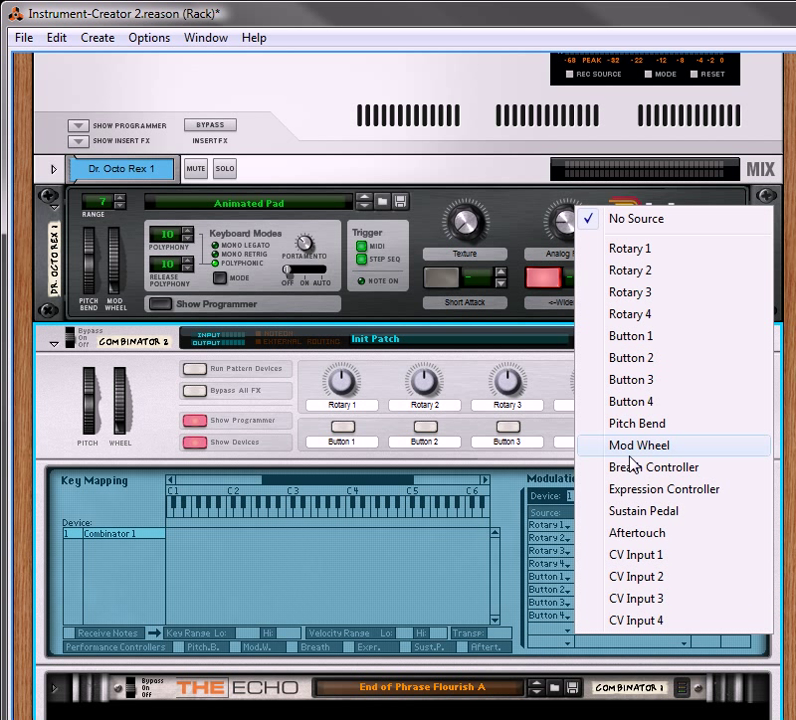
click(584, 446)
click(587, 631)
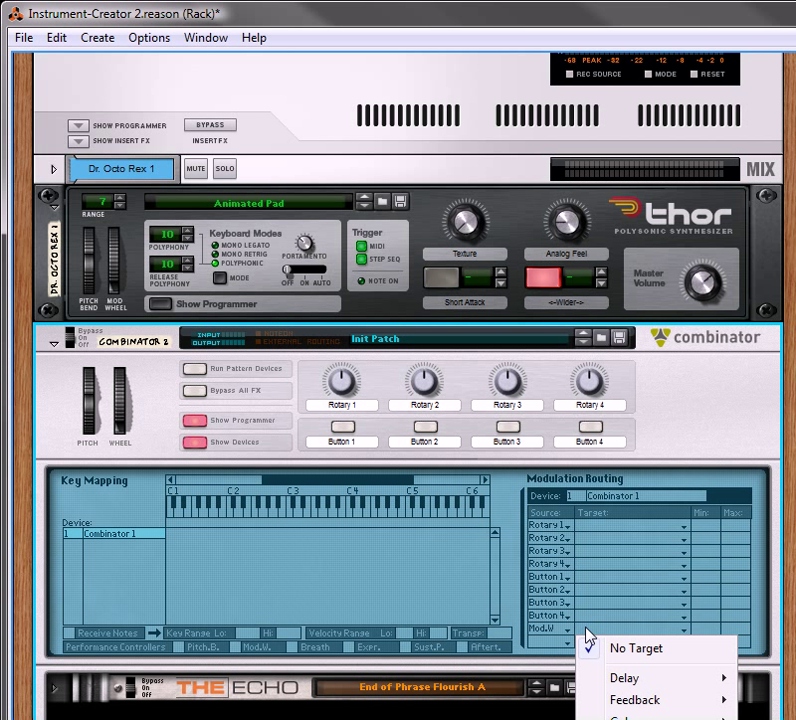
mouse_move(648, 705)
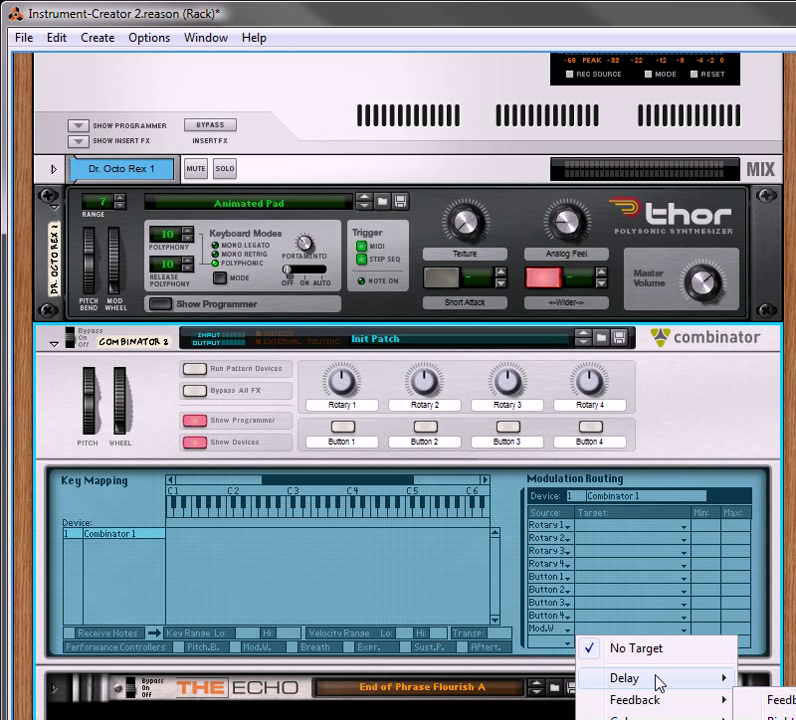
mouse_move(703, 685)
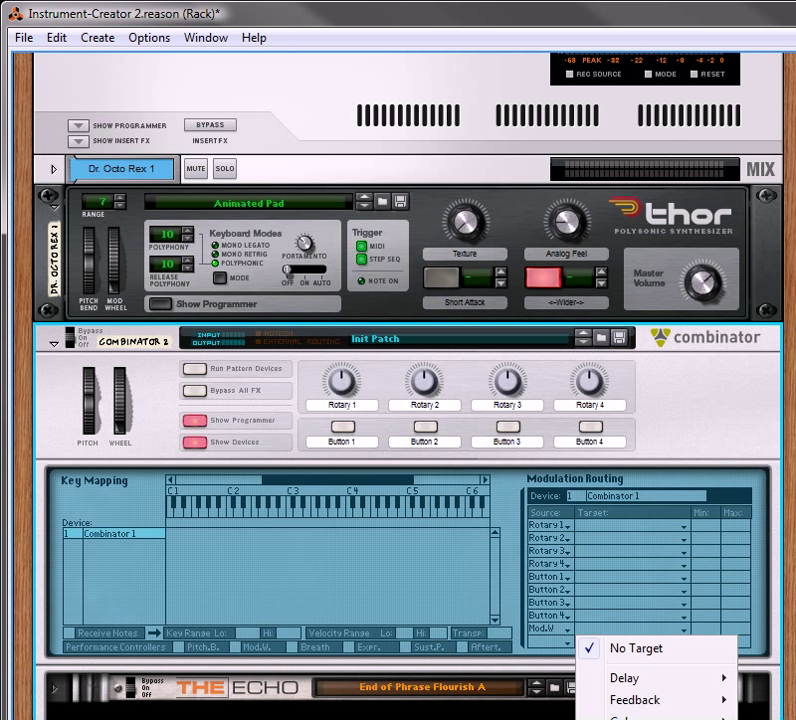
click(640, 716)
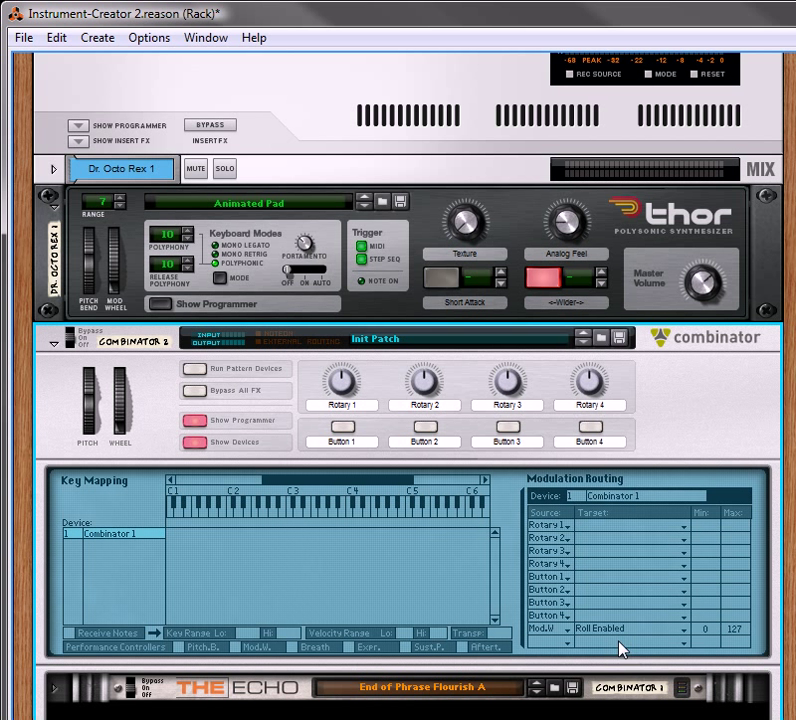
click(194, 420)
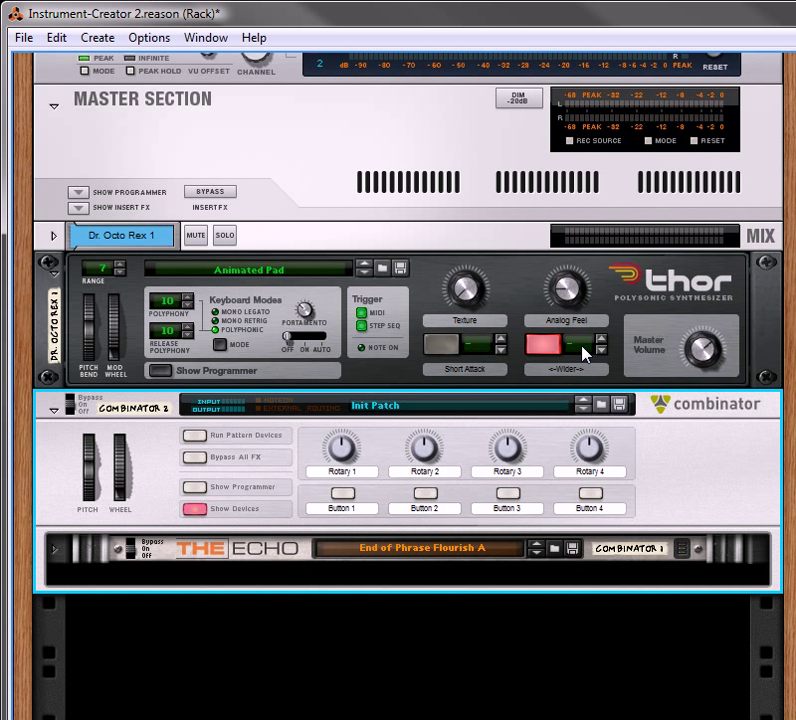
Step: Browse the Reason Factory Sound Bank to the Dr Rex Drum Loops > Dubstep folder
click(359, 275)
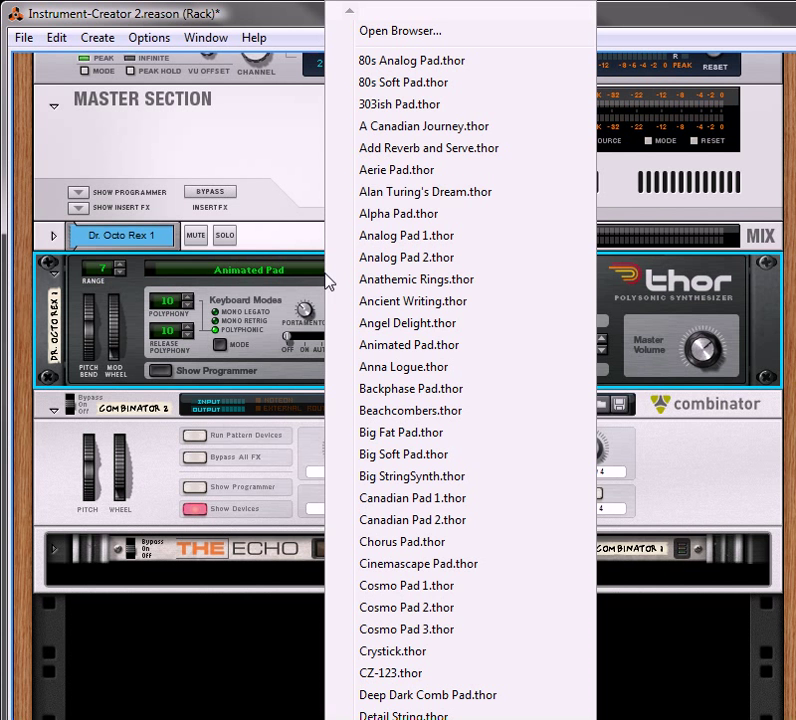
click(446, 44)
click(544, 97)
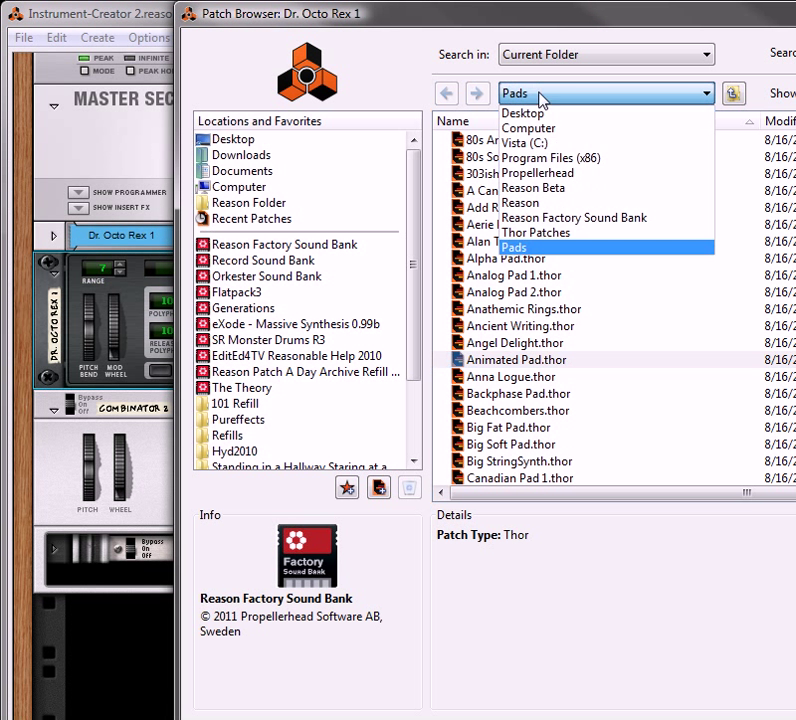
click(555, 215)
scroll(510, 261, up, 2)
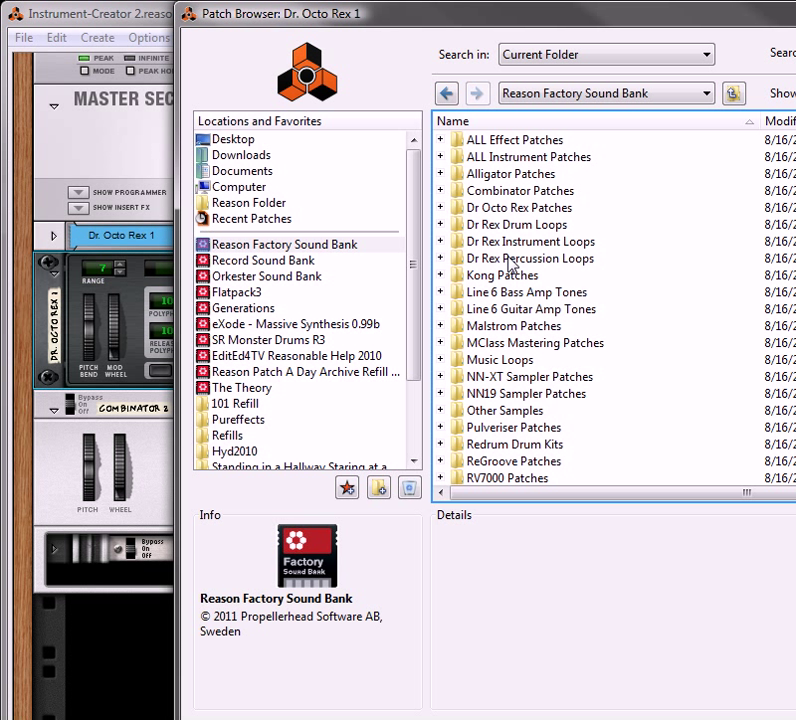
double_click(510, 226)
scroll(519, 386, down, 2)
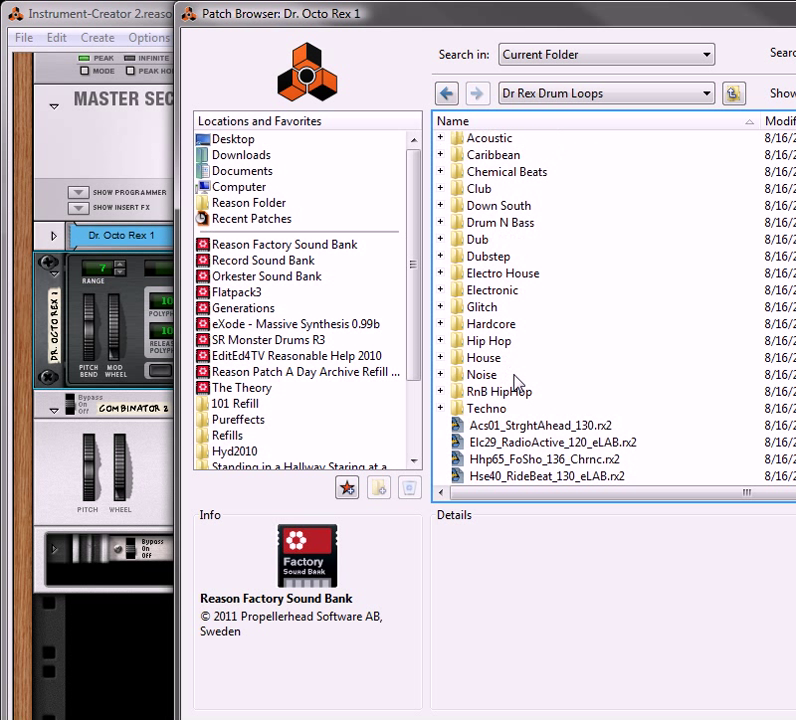
double_click(495, 262)
Step: Load and play DbStp01_Add_It_All_140, then audition Echo patch Flourish B with mod wheel sweeps
double_click(527, 143)
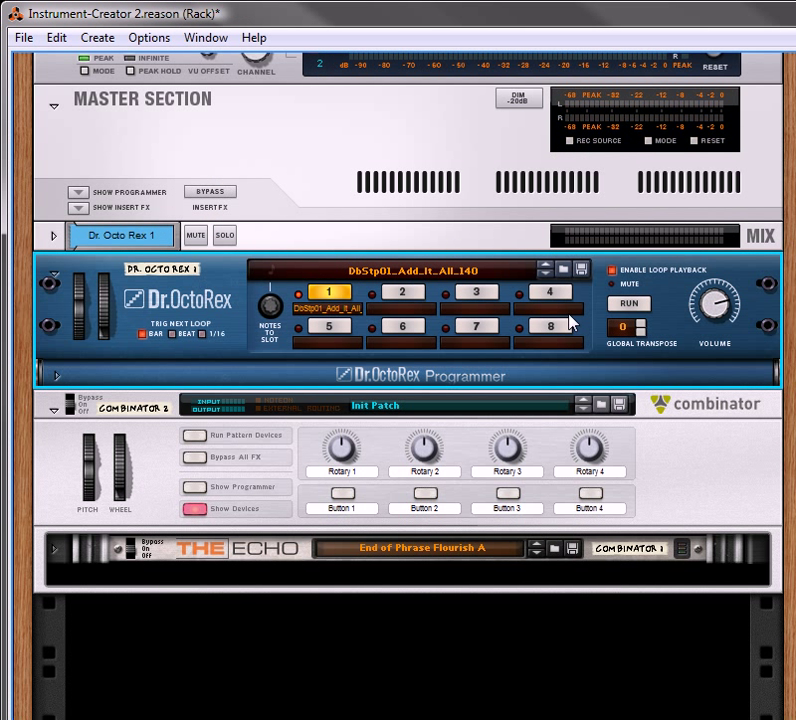
click(618, 304)
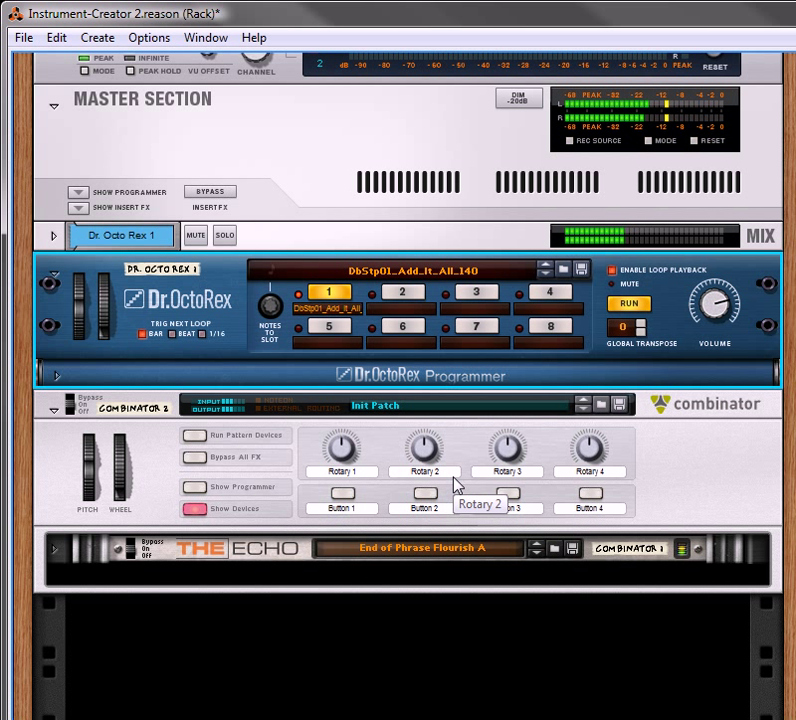
click(537, 553)
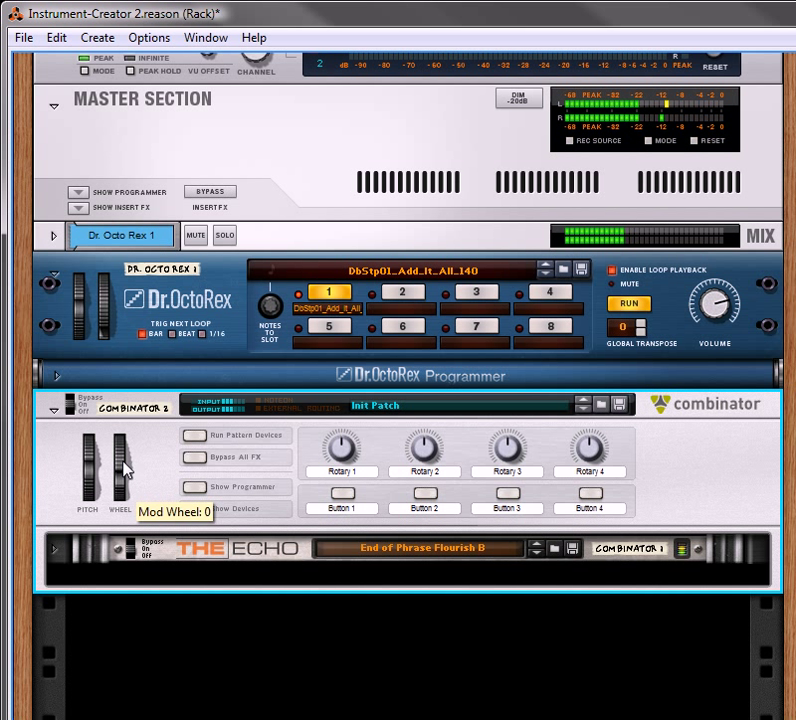
drag(121, 452, 156, 574)
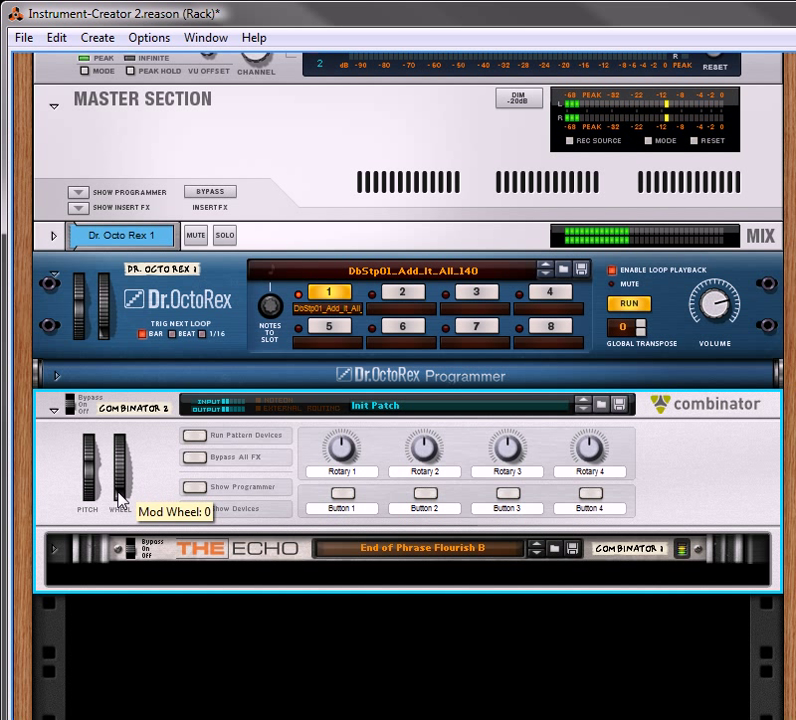
drag(120, 500, 145, 378)
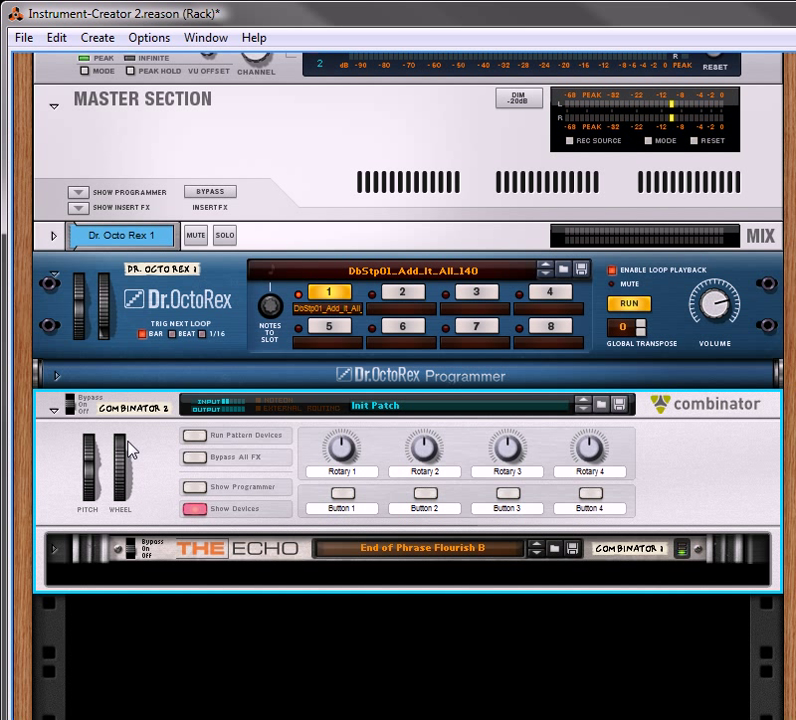
drag(124, 446, 140, 563)
click(195, 508)
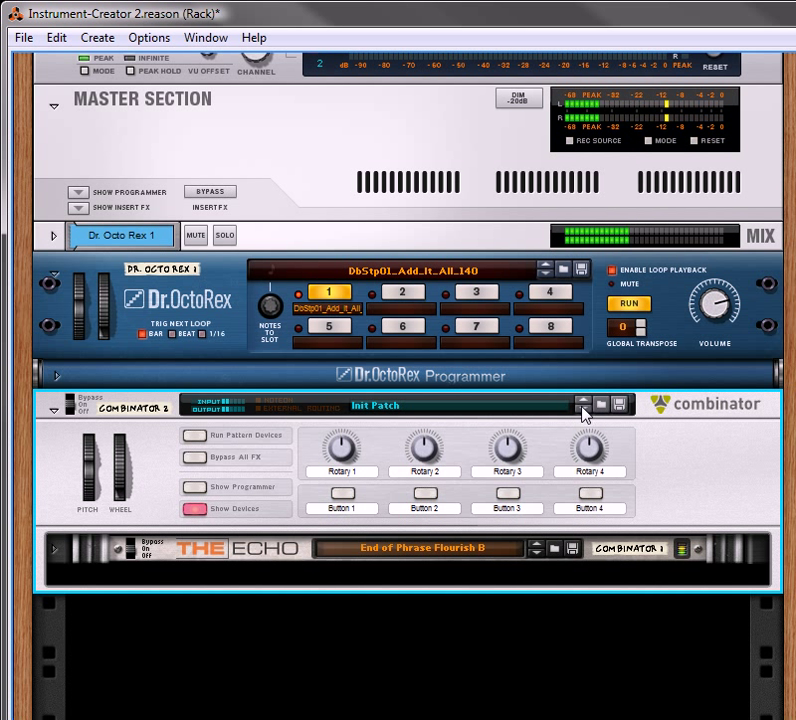
Step: Audition End of Phrase Flourish C, D and E, sweeping the mod wheel 0–127
click(535, 554)
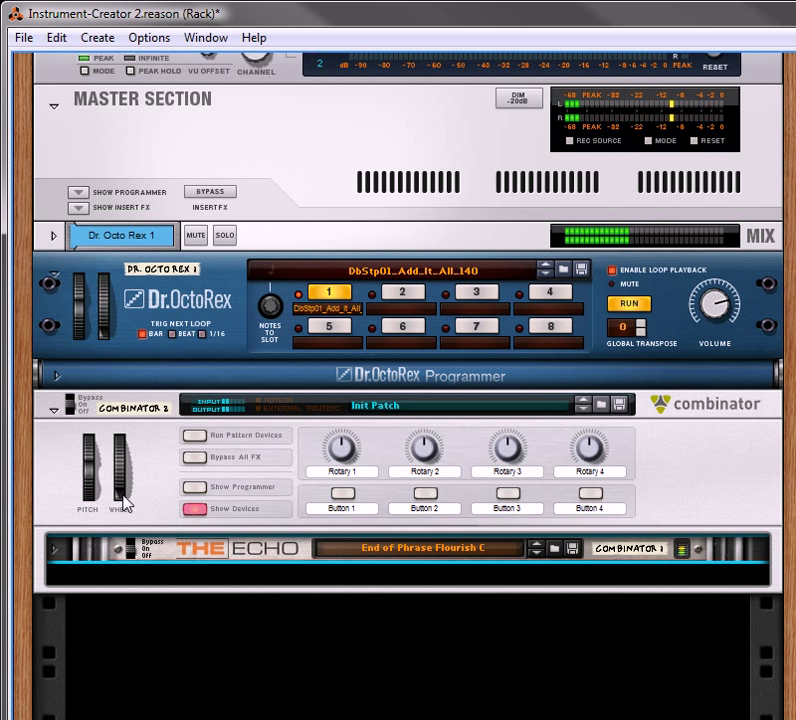
drag(125, 503, 206, 588)
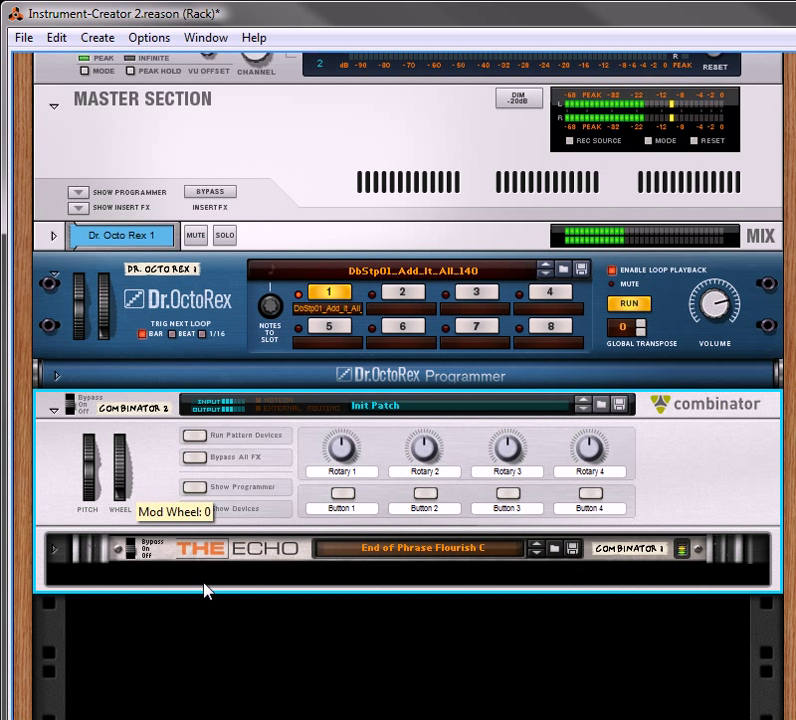
click(535, 556)
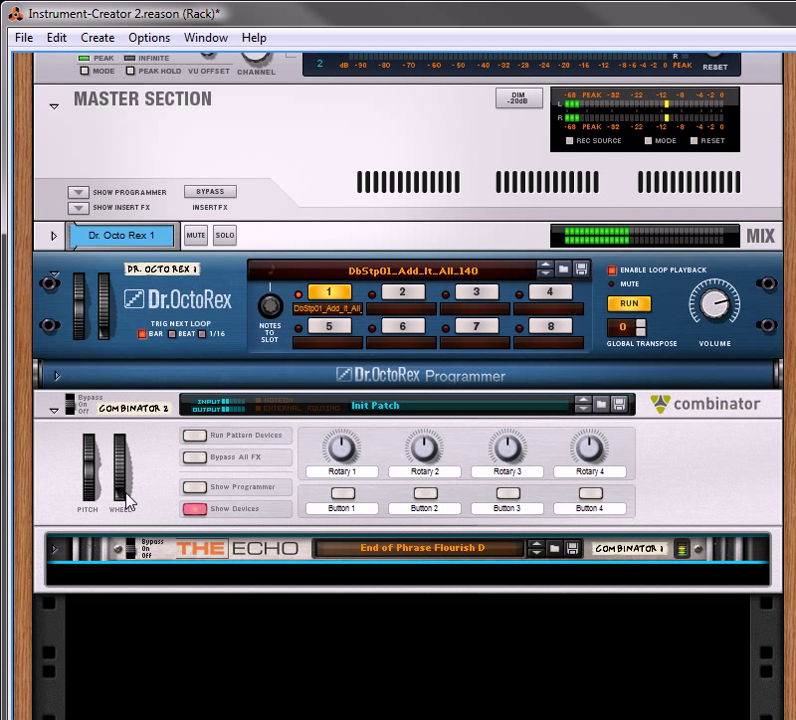
mouse_move(127, 503)
mouse_down()
mouse_move(131, 390)
mouse_move(140, 450)
mouse_move(123, 497)
mouse_up()
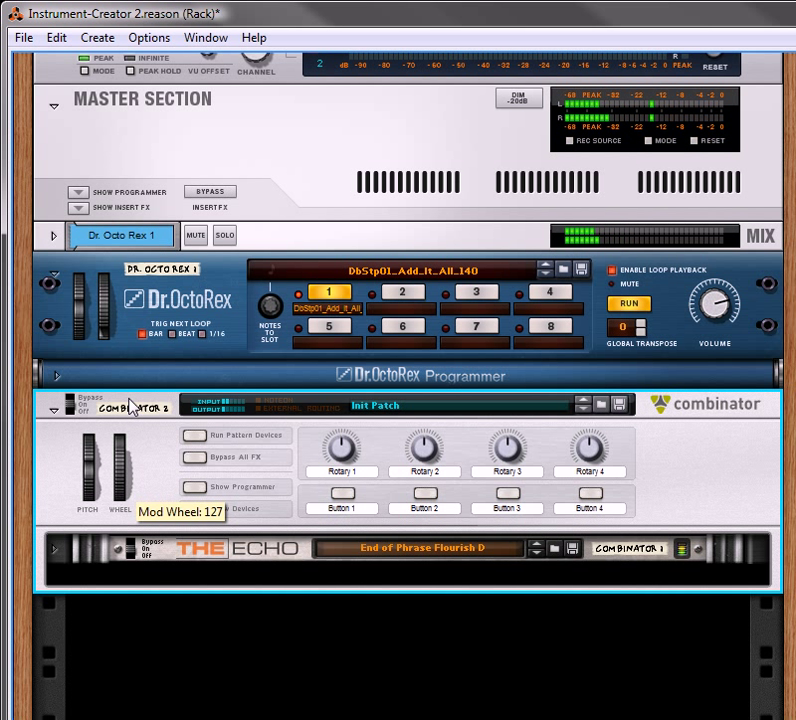
drag(130, 400, 163, 592)
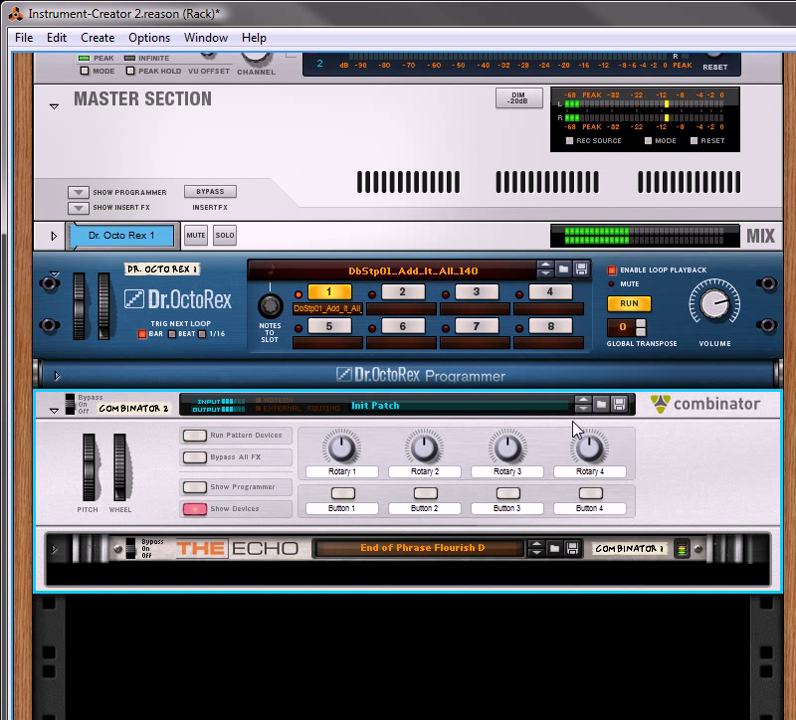
click(536, 553)
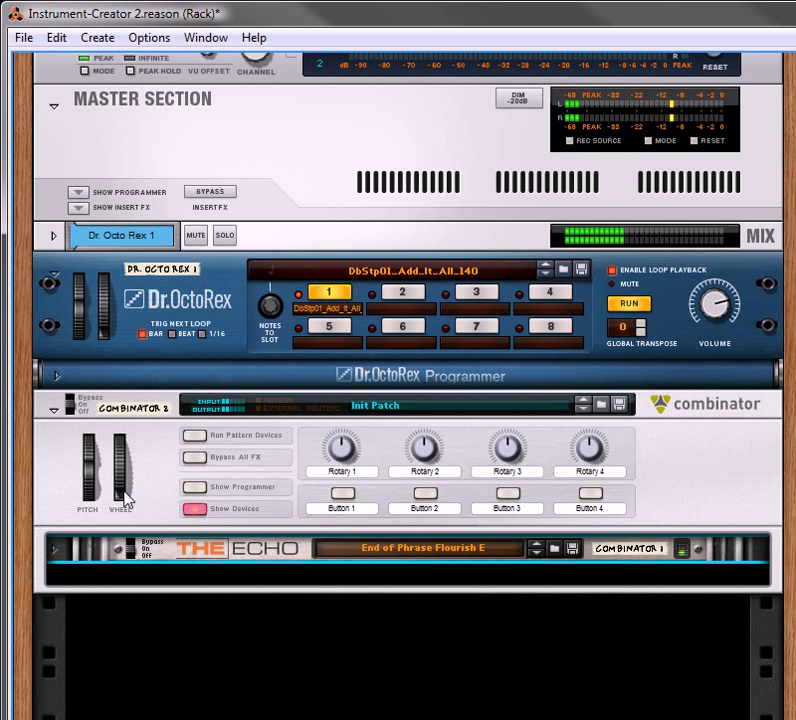
drag(125, 497, 361, 565)
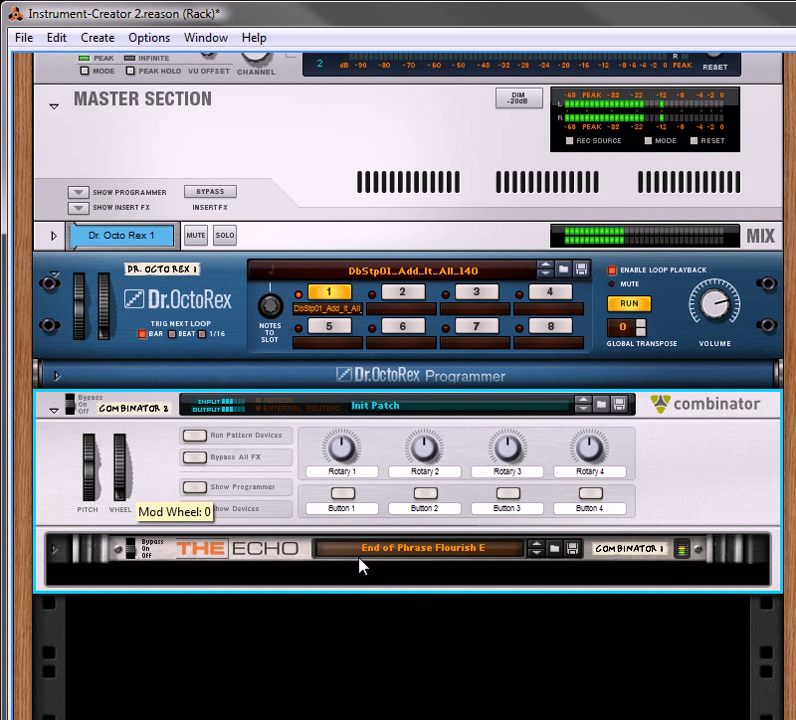
Step: Load the Evergrowing Roll A Echo patch and sweep the mod wheel to 127 and back to 0
click(518, 548)
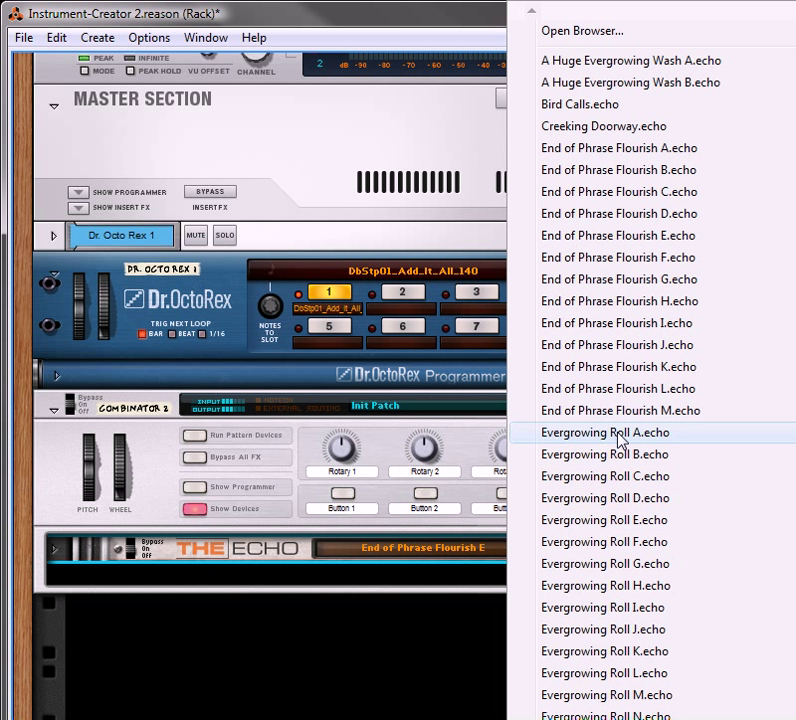
click(617, 434)
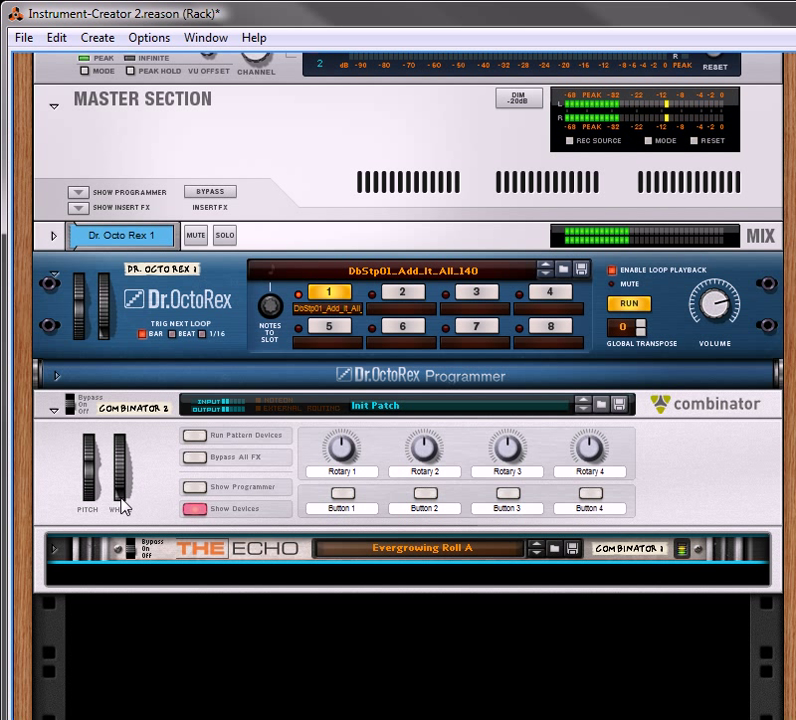
drag(119, 492, 120, 422)
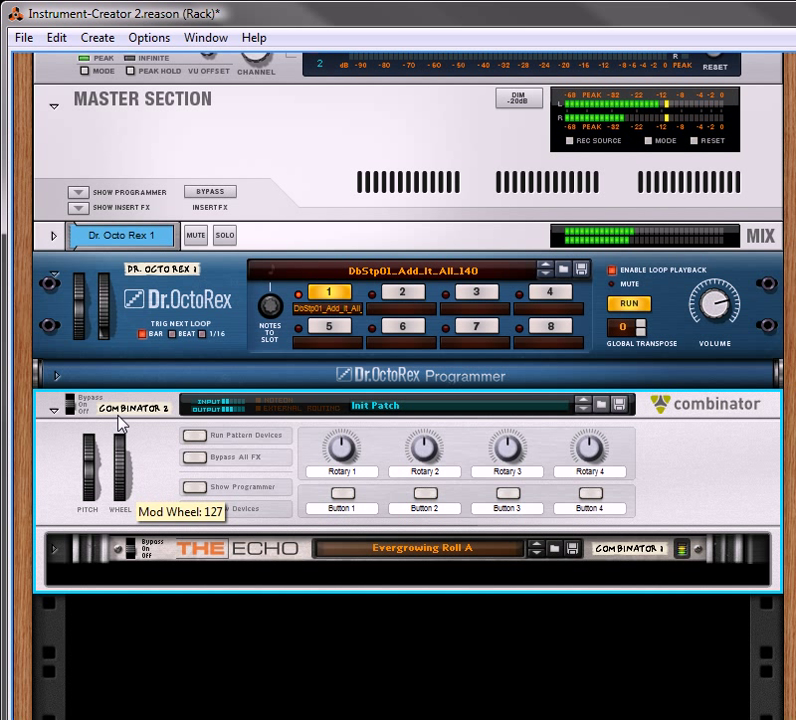
drag(119, 422, 169, 620)
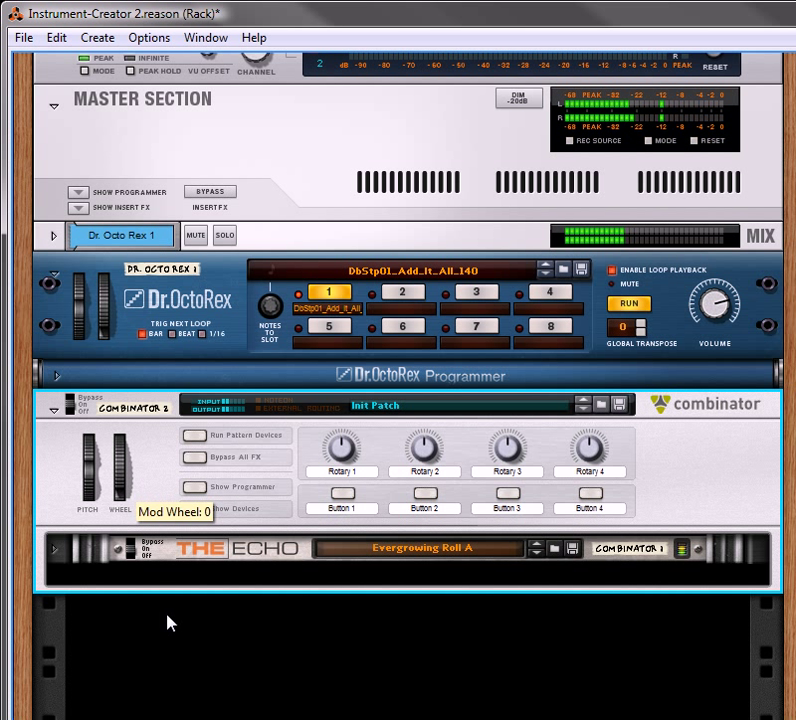
Step: Switch The Echo to Evergrowing Roll B and sweep the mod wheel to 127 and back
click(536, 553)
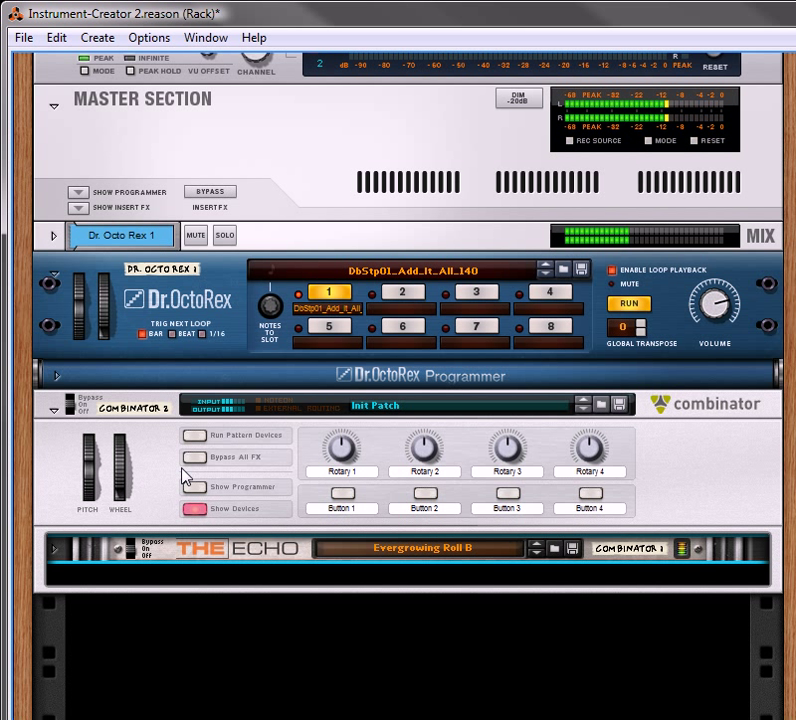
mouse_move(117, 500)
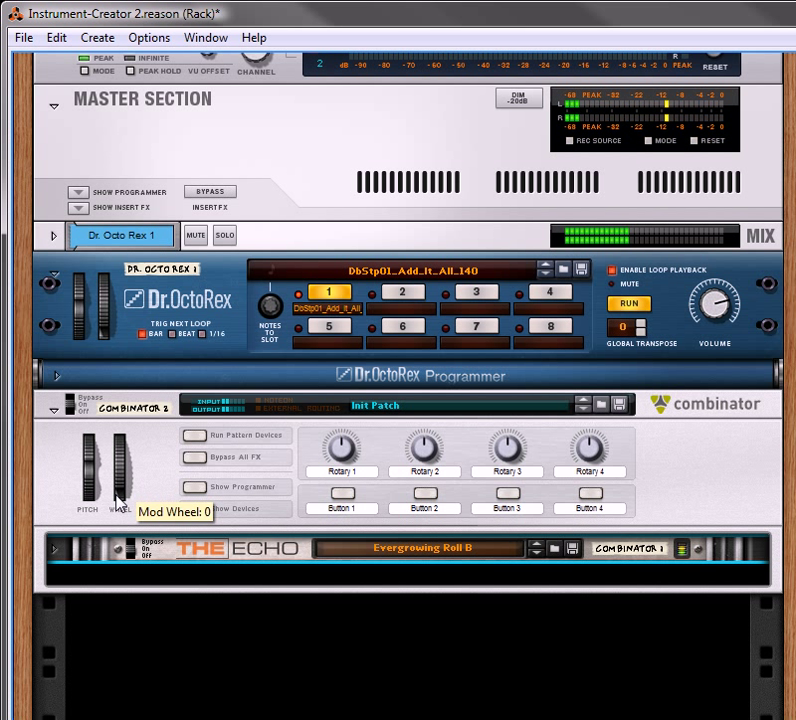
drag(121, 506, 140, 395)
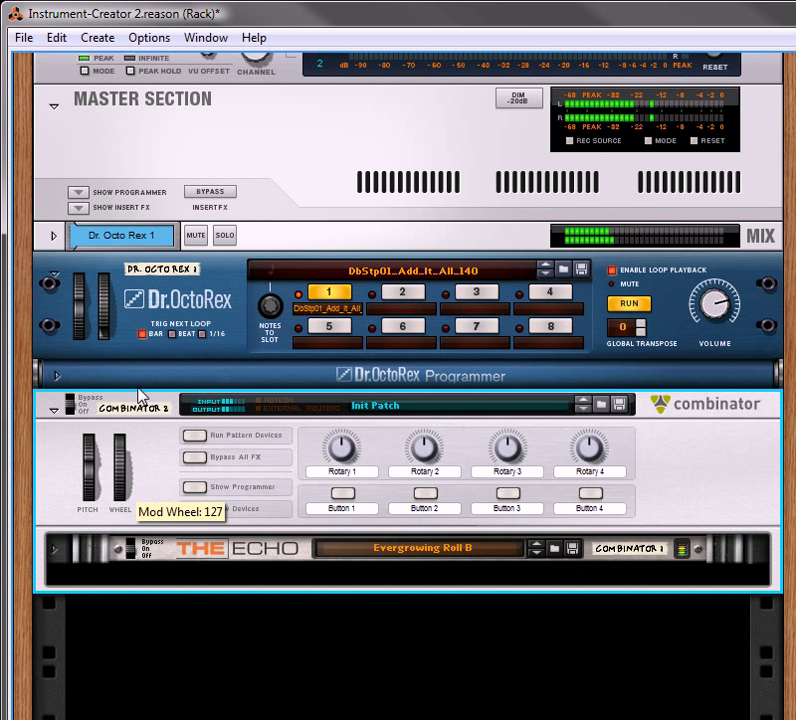
drag(140, 395, 174, 574)
Step: Advance the Echo to Evergrowing Roll D, sweep the mod wheel, leave it at 93, and stop the loop
click(536, 553)
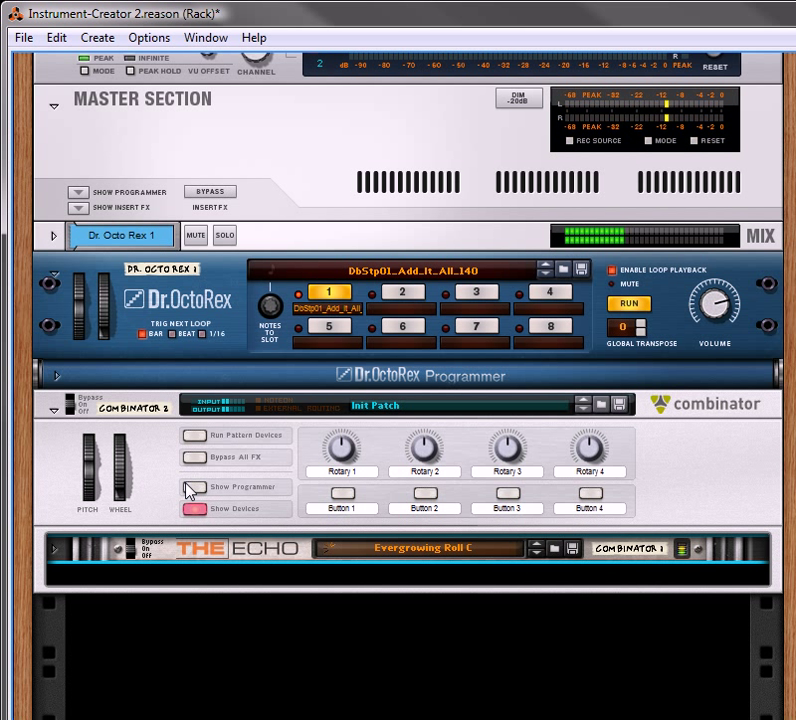
click(126, 500)
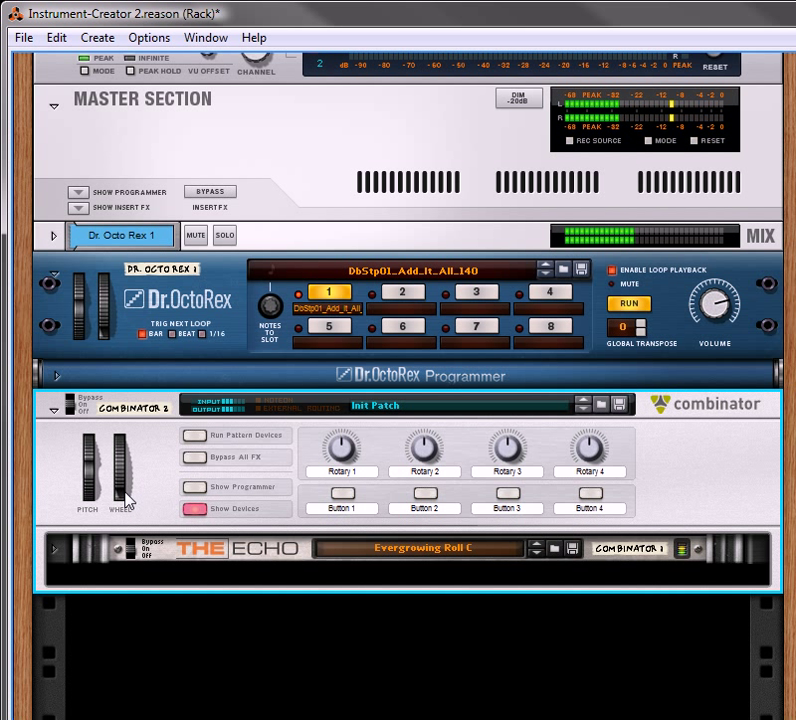
drag(126, 500, 128, 425)
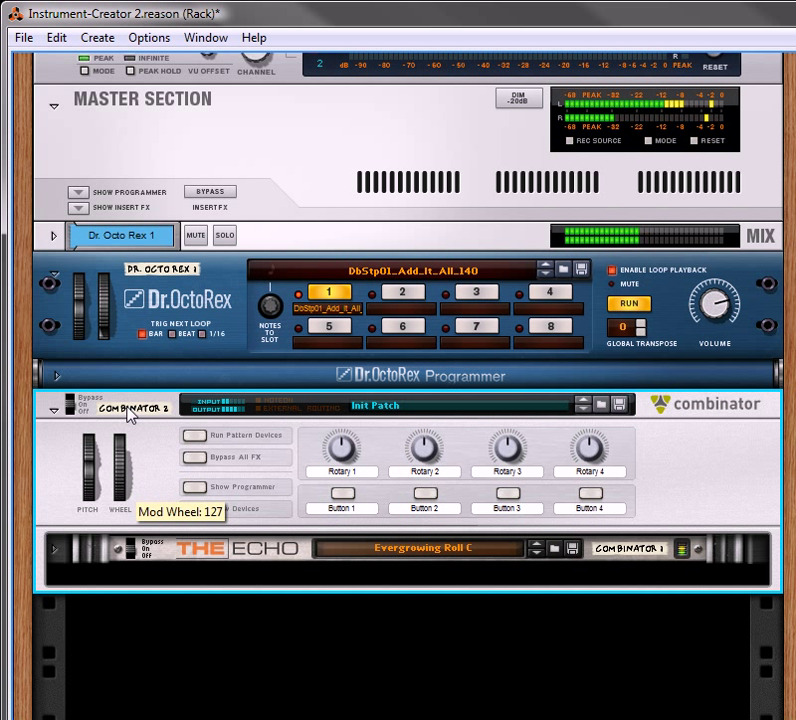
drag(128, 415, 169, 551)
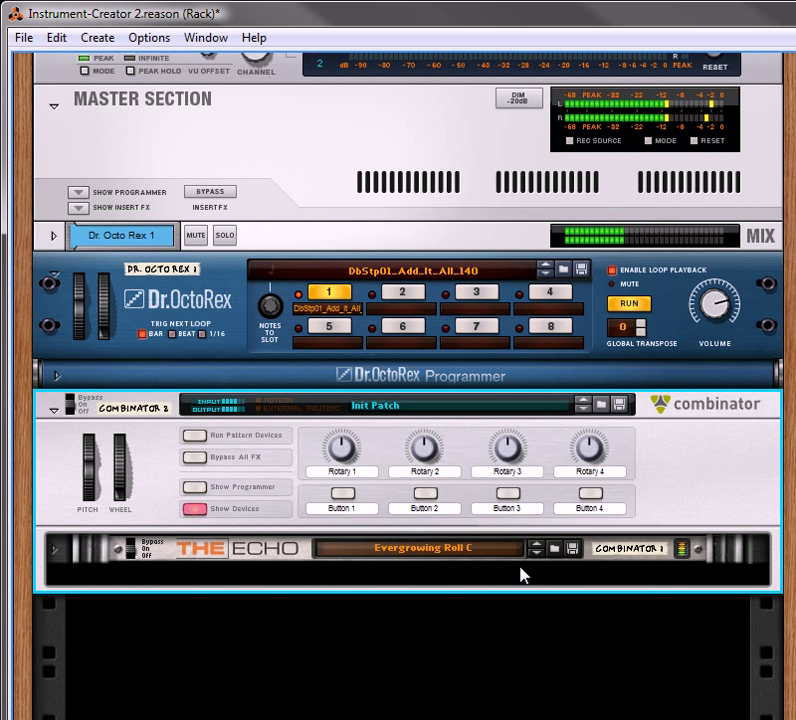
drag(125, 497, 164, 493)
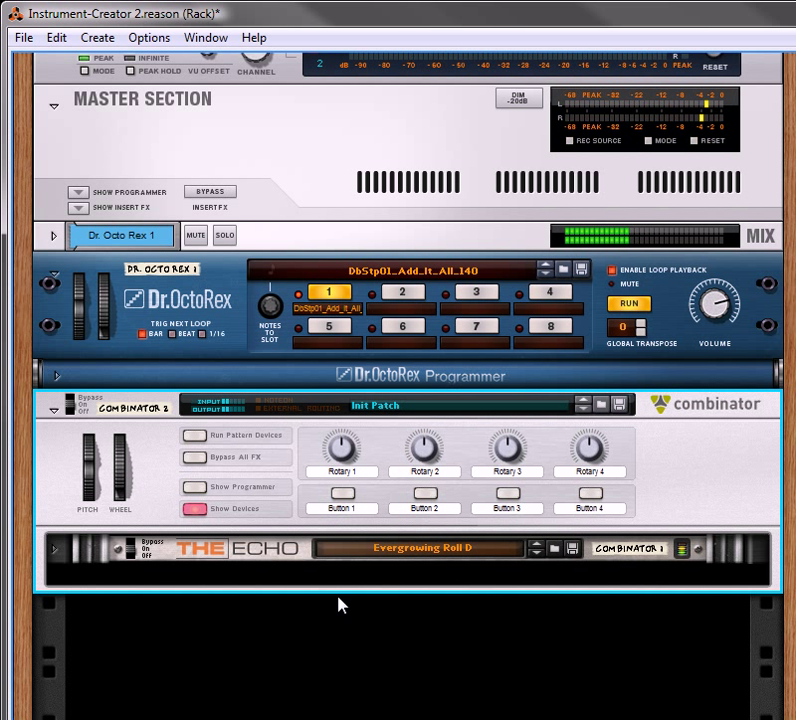
click(629, 303)
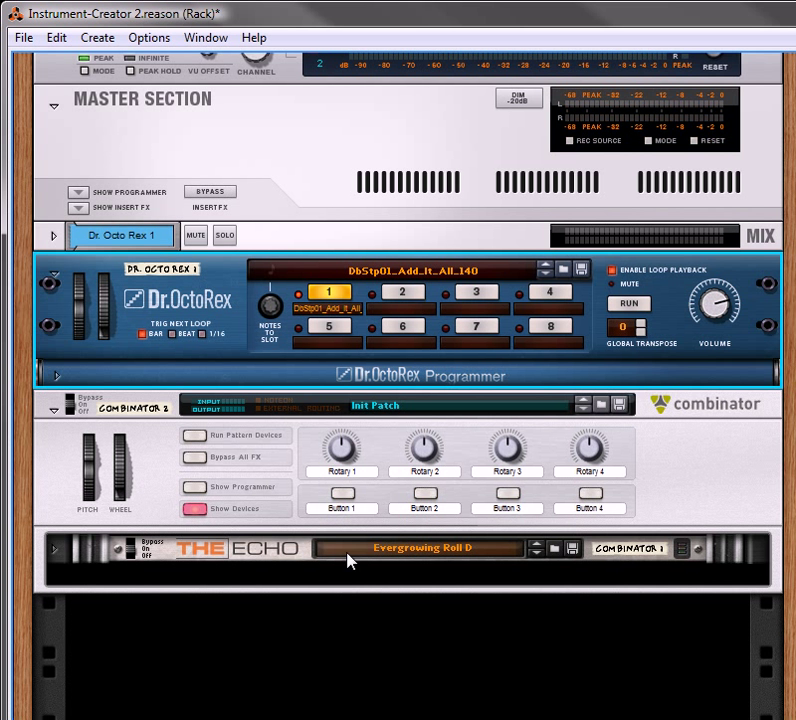
Step: Open the Echo's full patch browser and look through the Basic Rolls folder
click(497, 556)
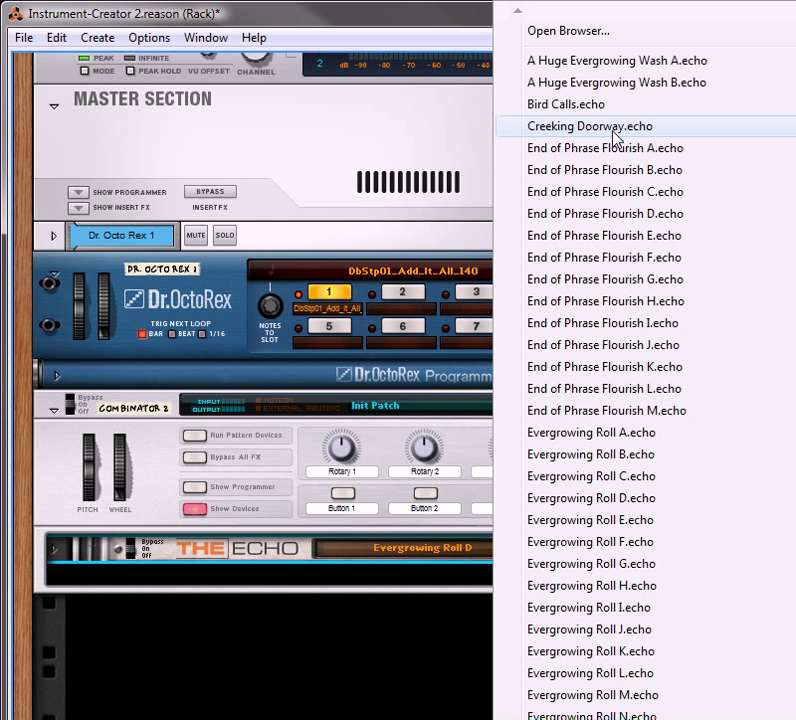
click(598, 30)
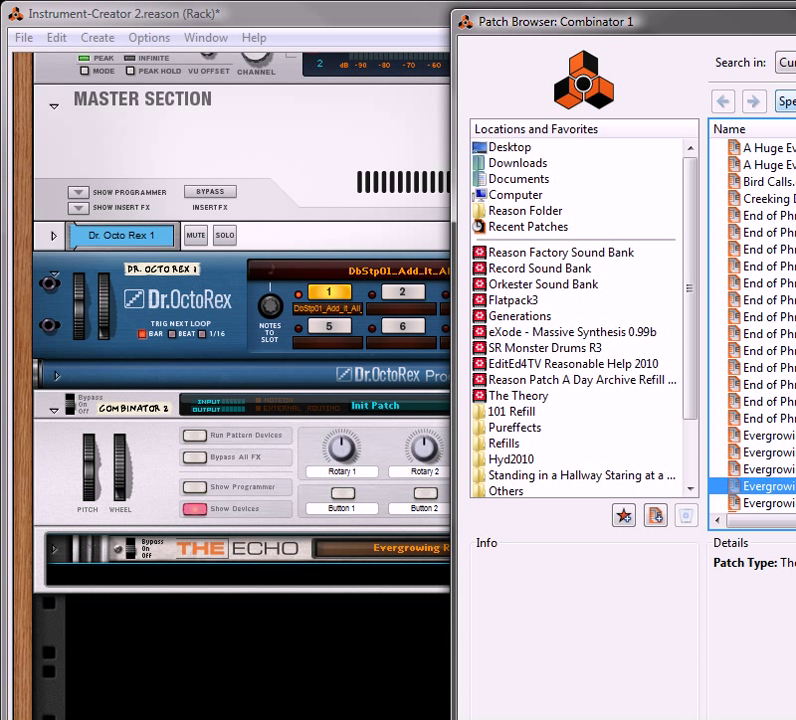
key(Up)
key(Up)
key(Up)
key(Up)
key(Up)
key(Up)
key(Up)
key(Up)
key(Up)
key(Up)
key(Up)
key(Up)
key(BackSpace)
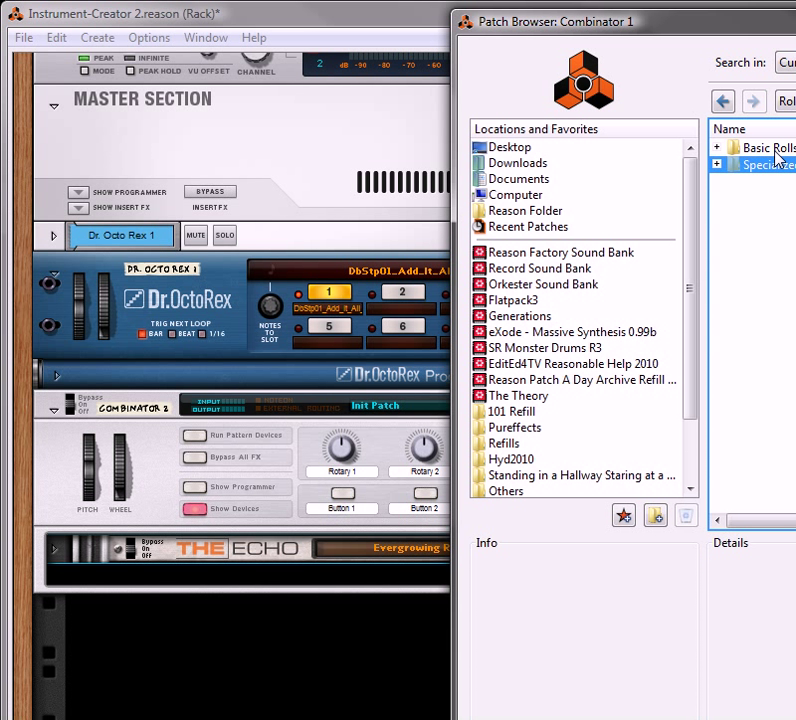
double_click(775, 148)
scroll(760, 325, down, 4)
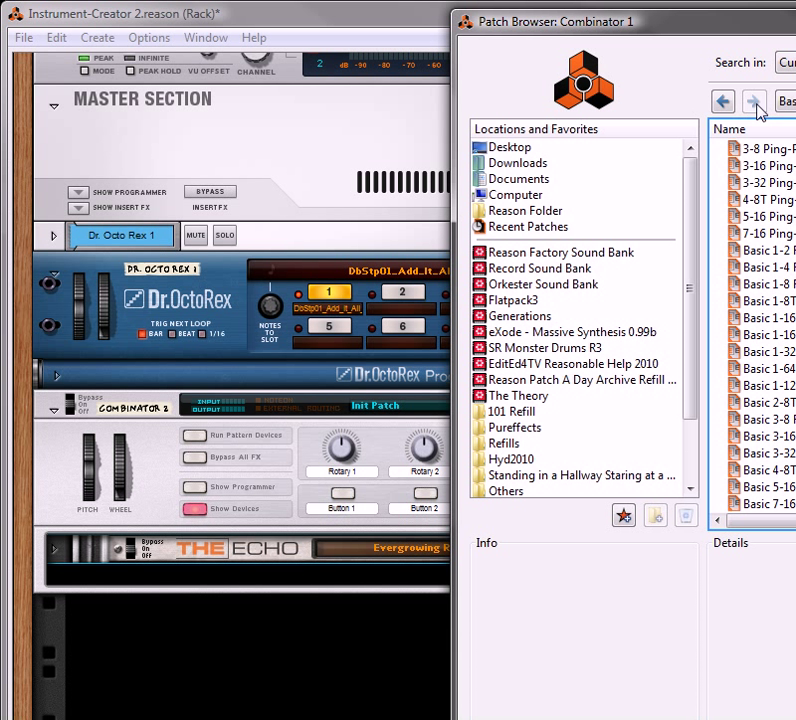
click(723, 101)
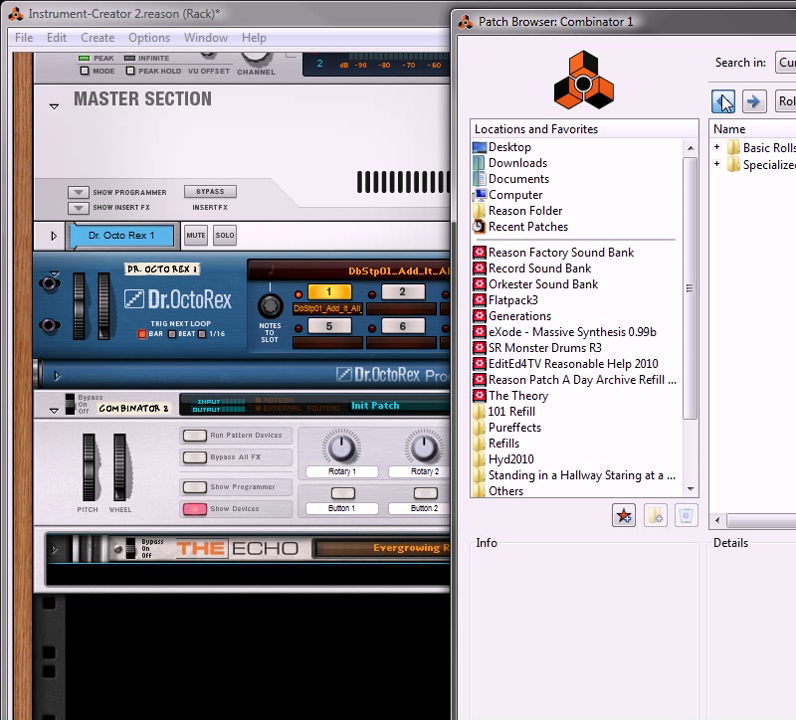
Step: Navigate through Specialized and Normal into the special effects folder and load Another Distortion
double_click(760, 165)
click(785, 101)
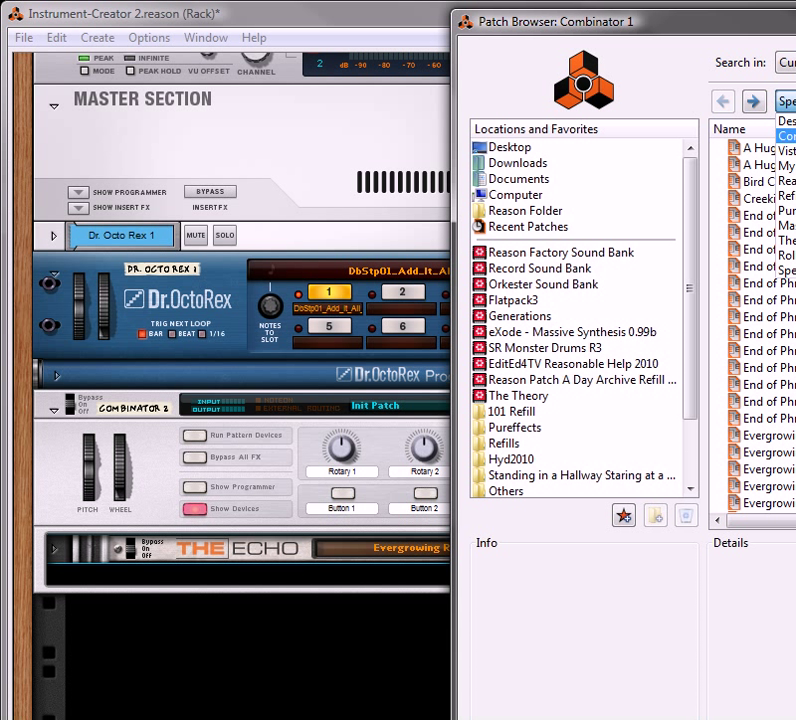
click(785, 240)
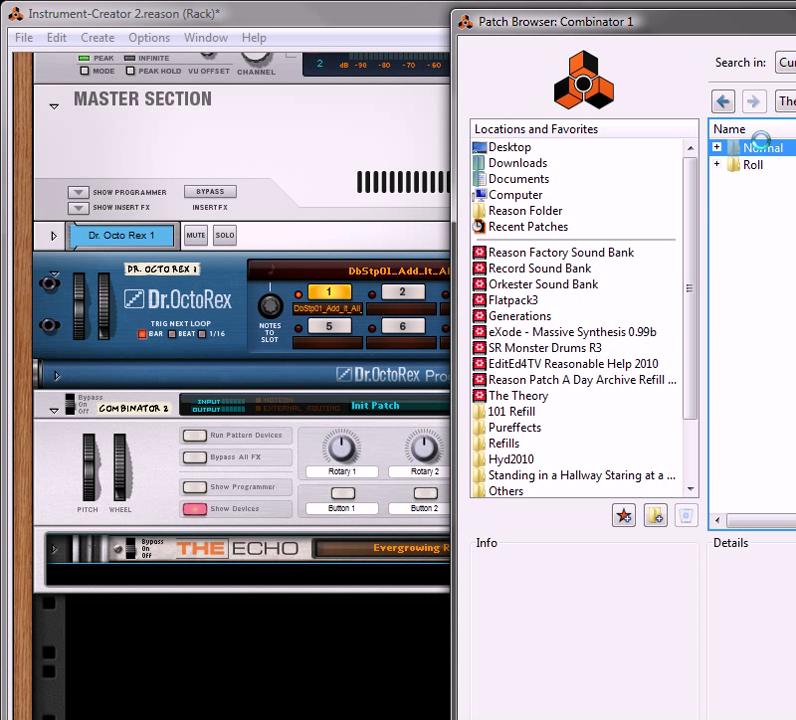
double_click(755, 151)
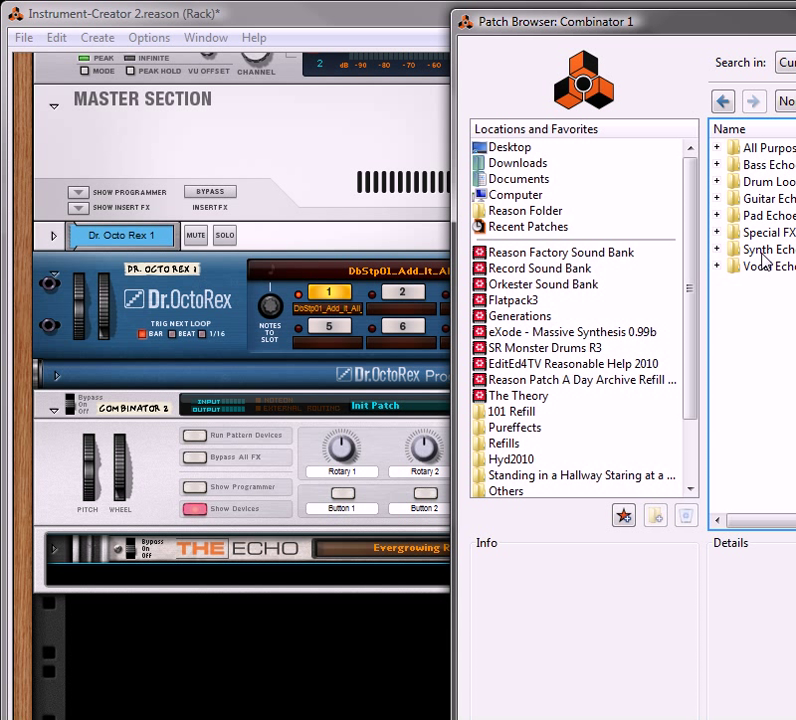
double_click(781, 230)
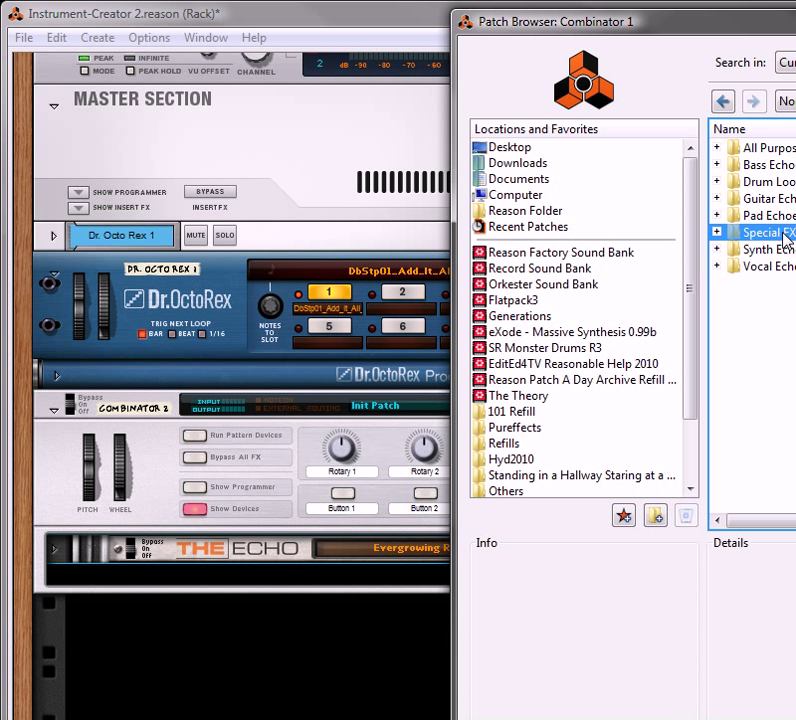
click(779, 150)
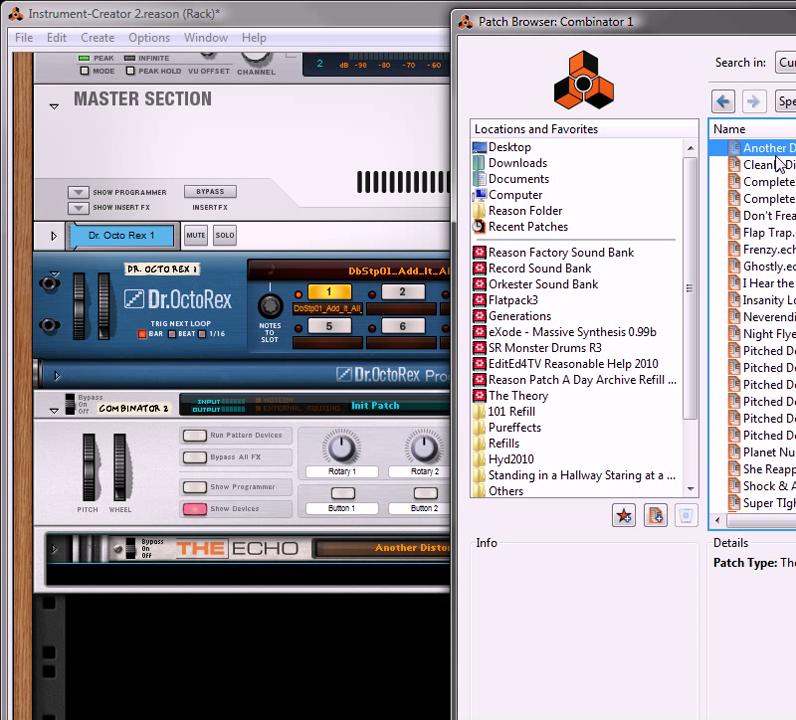
key(Return)
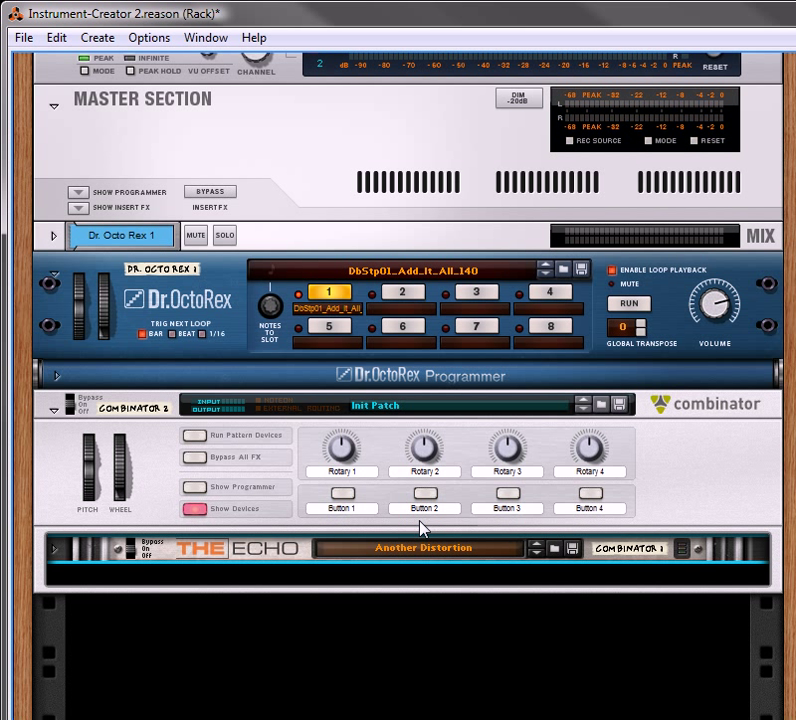
Step: Play the loop while stepping the Echo from Cleanly Distorted through to Flap Trap, then stop it
click(648, 301)
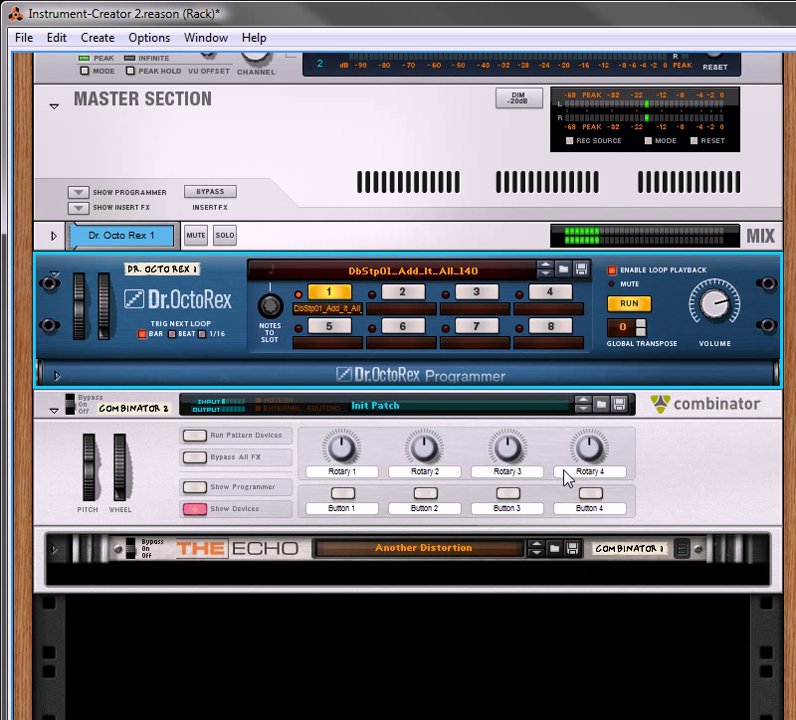
click(535, 554)
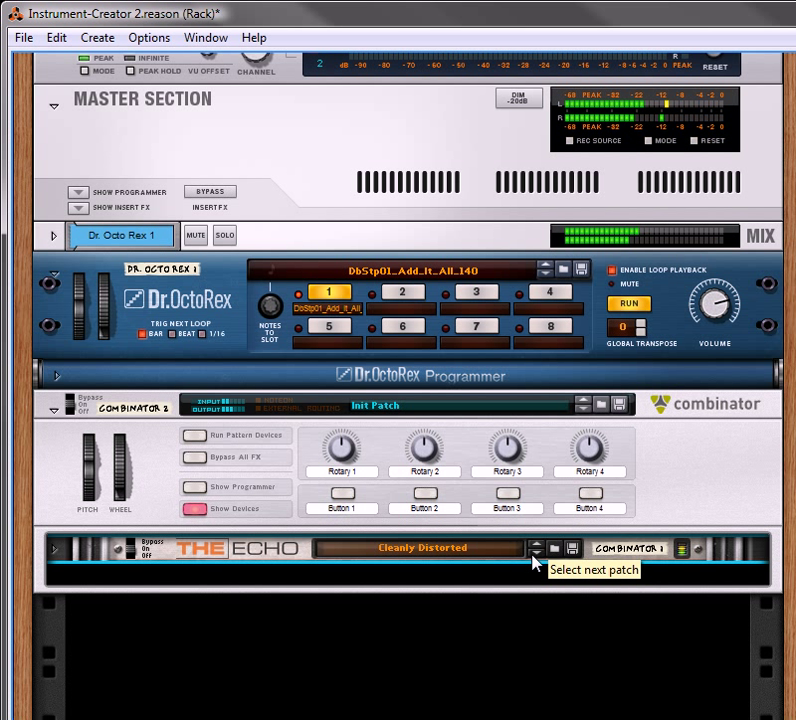
click(534, 557)
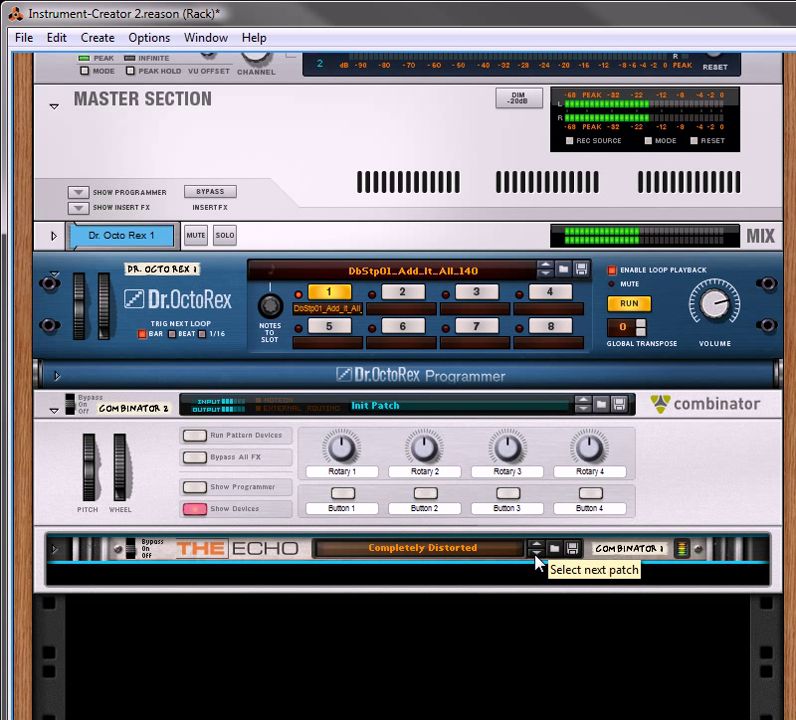
click(536, 557)
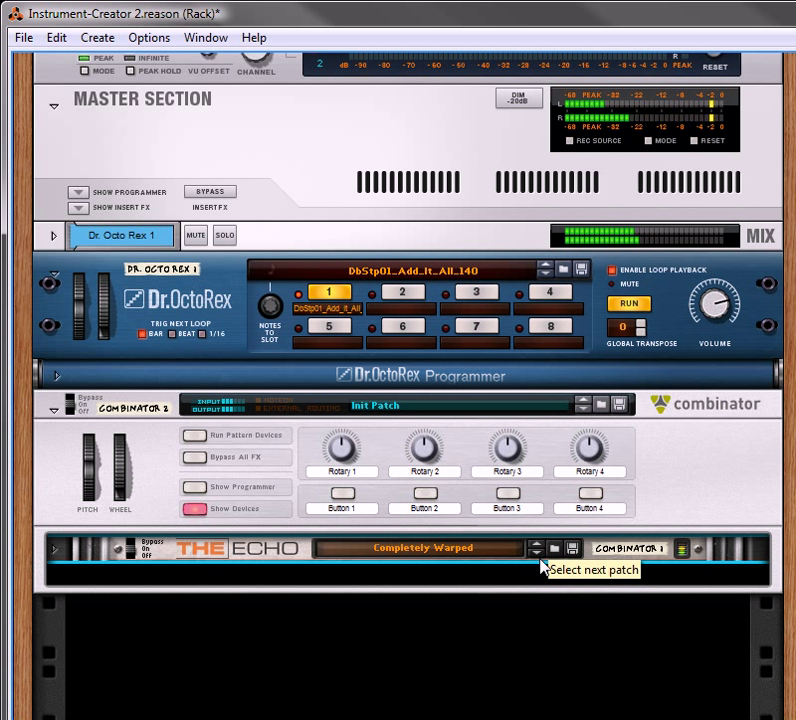
click(537, 555)
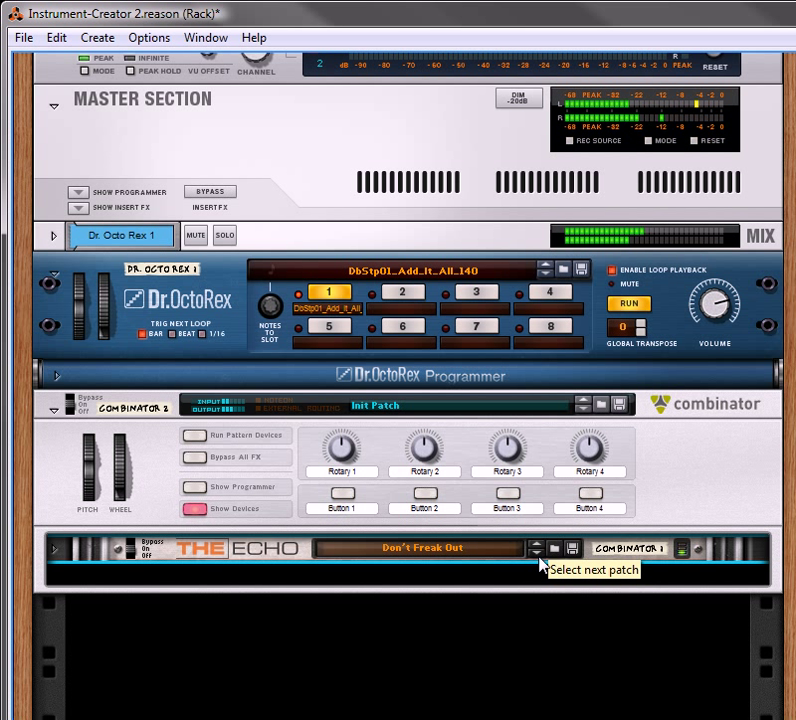
click(538, 557)
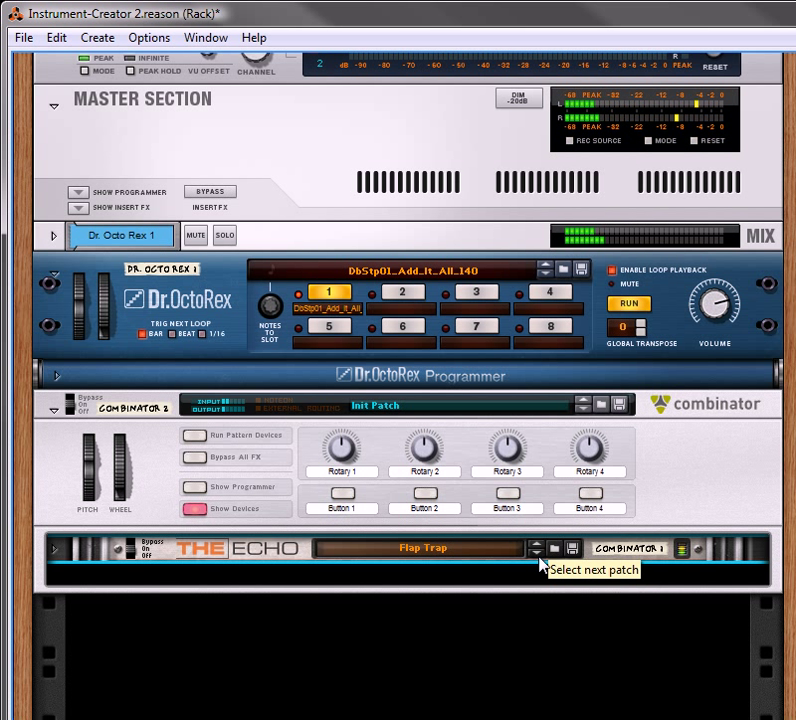
click(631, 306)
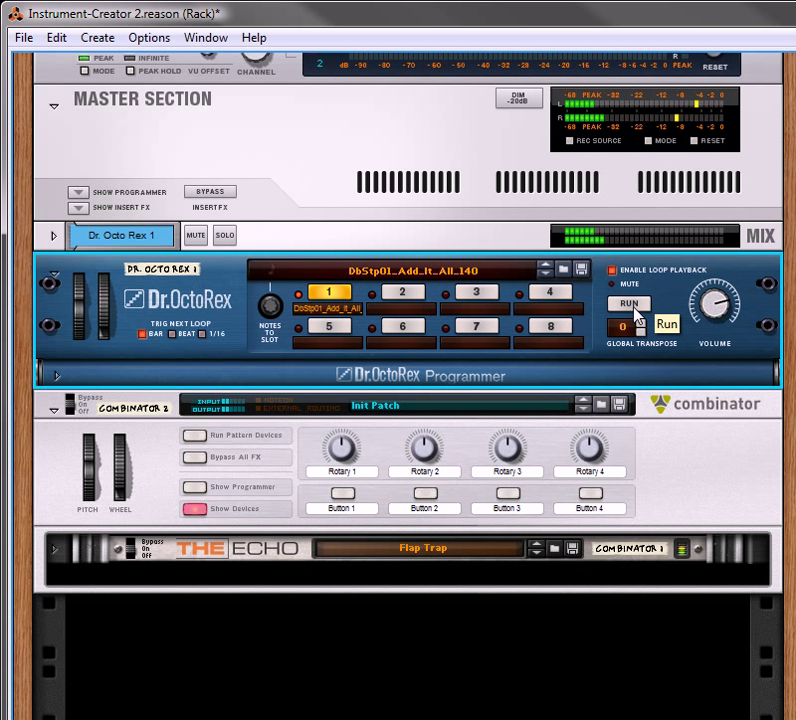